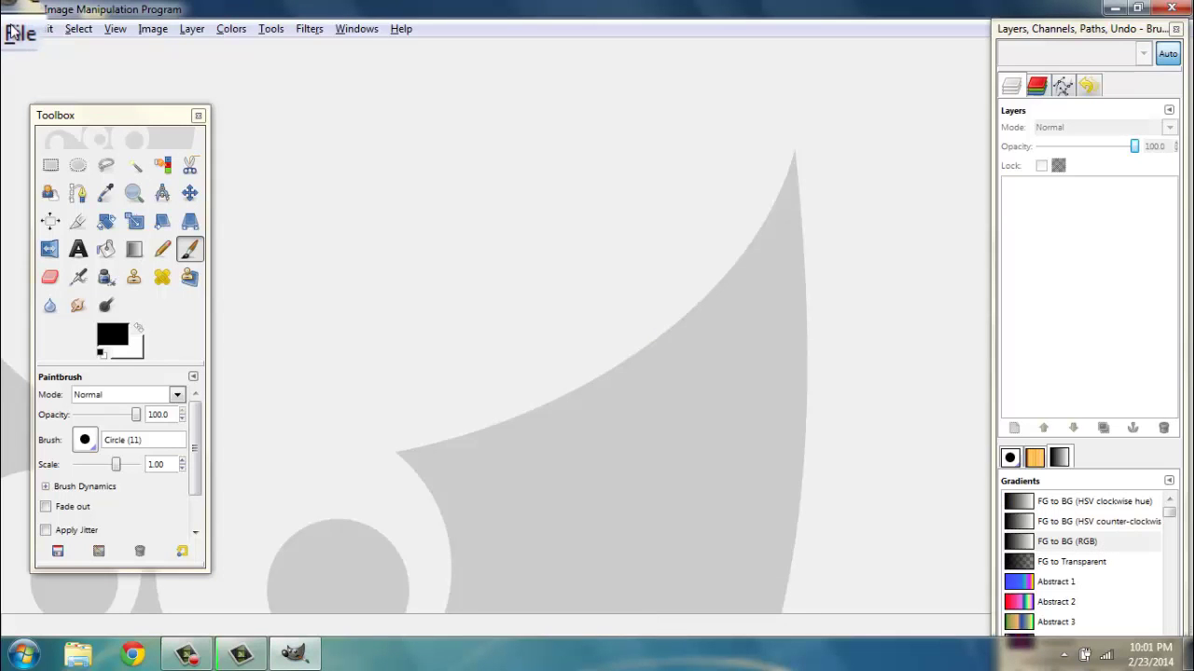
# Step: Create a new 1280 × 720 pixel image filled with transparency
pyautogui.click(17, 32)
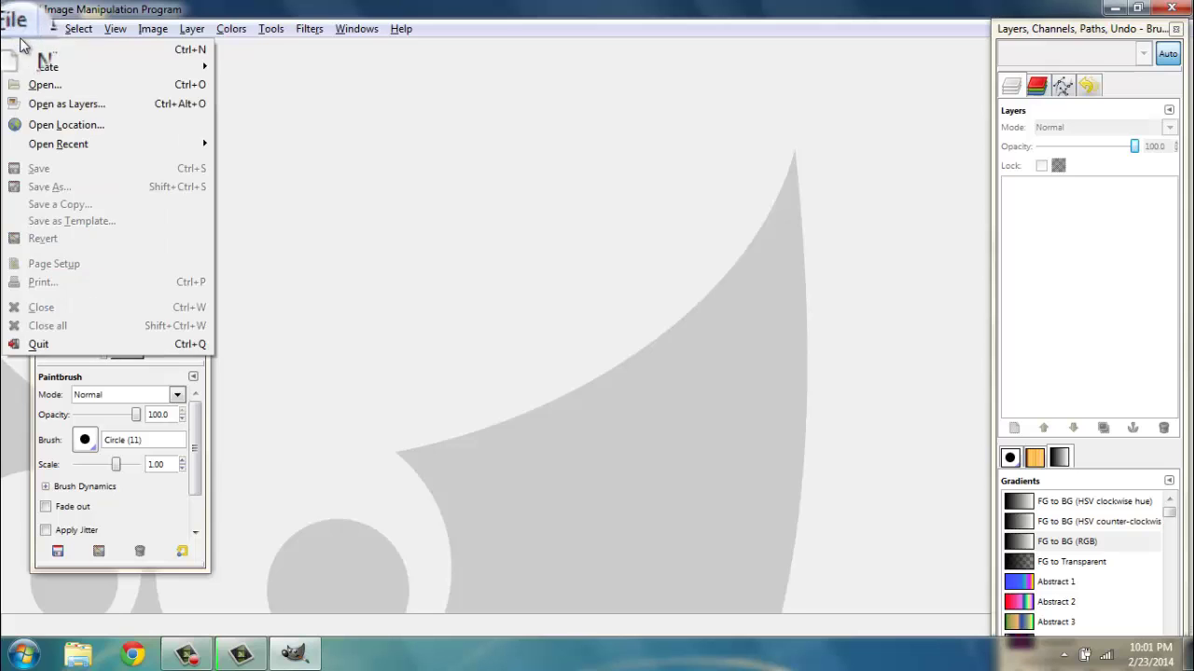
pyautogui.click(38, 51)
pyautogui.doubleClick(307, 175)
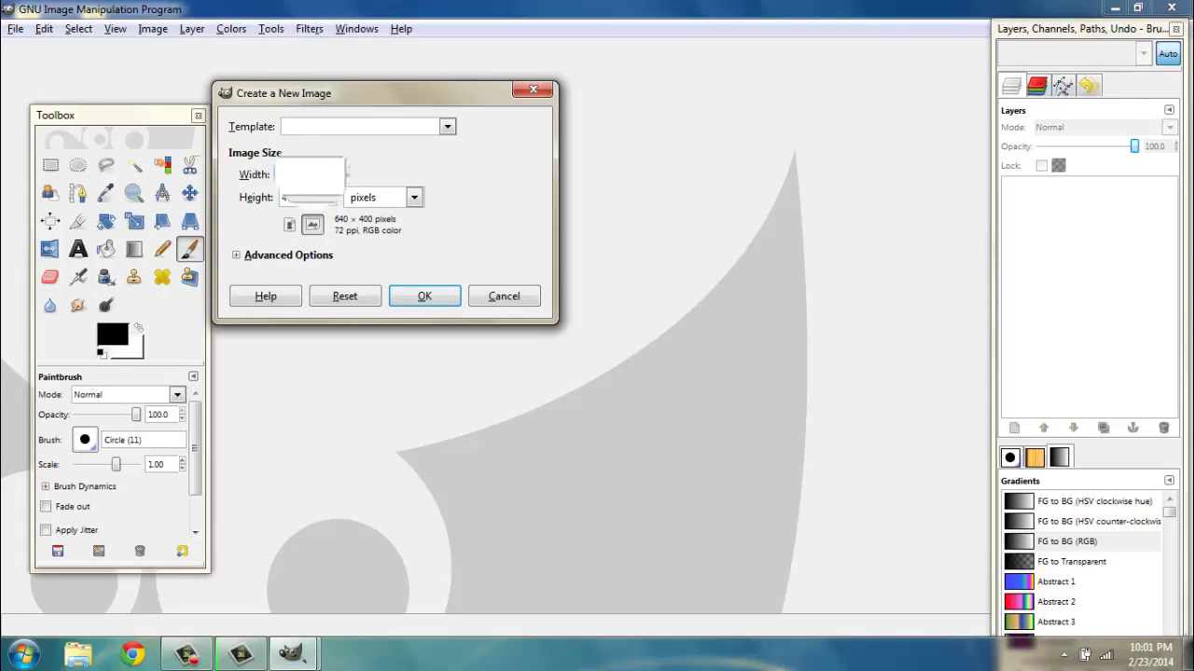
pyautogui.write('1280')
pyautogui.doubleClick(308, 197)
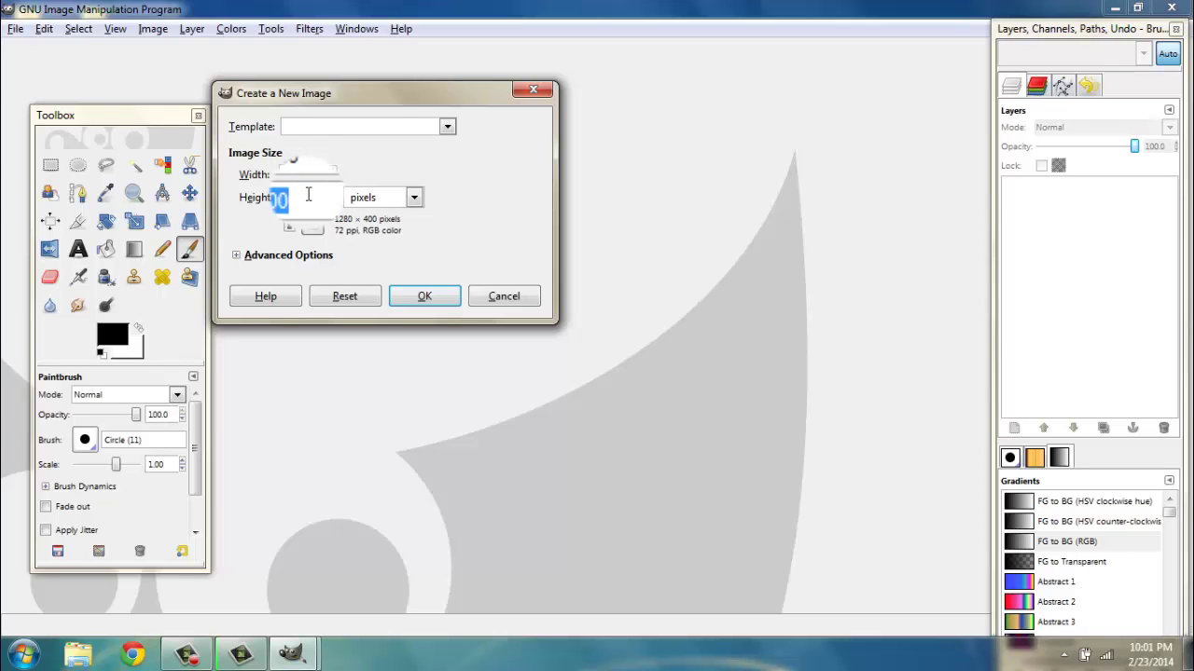
pyautogui.write('720')
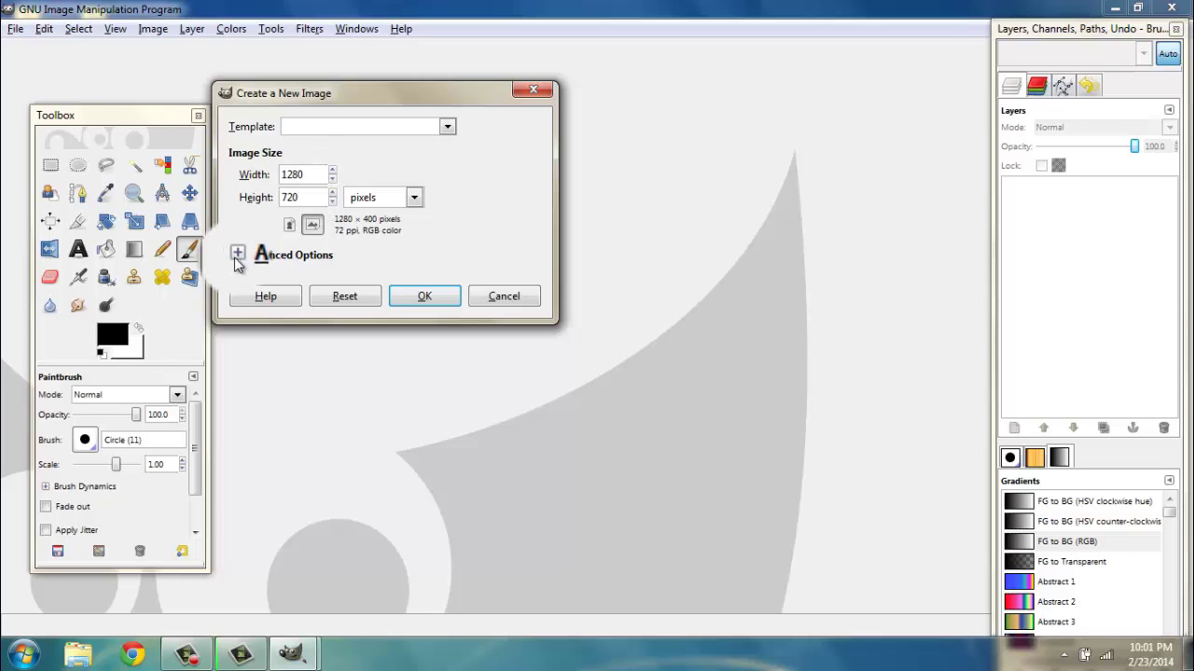
pyautogui.click(235, 254)
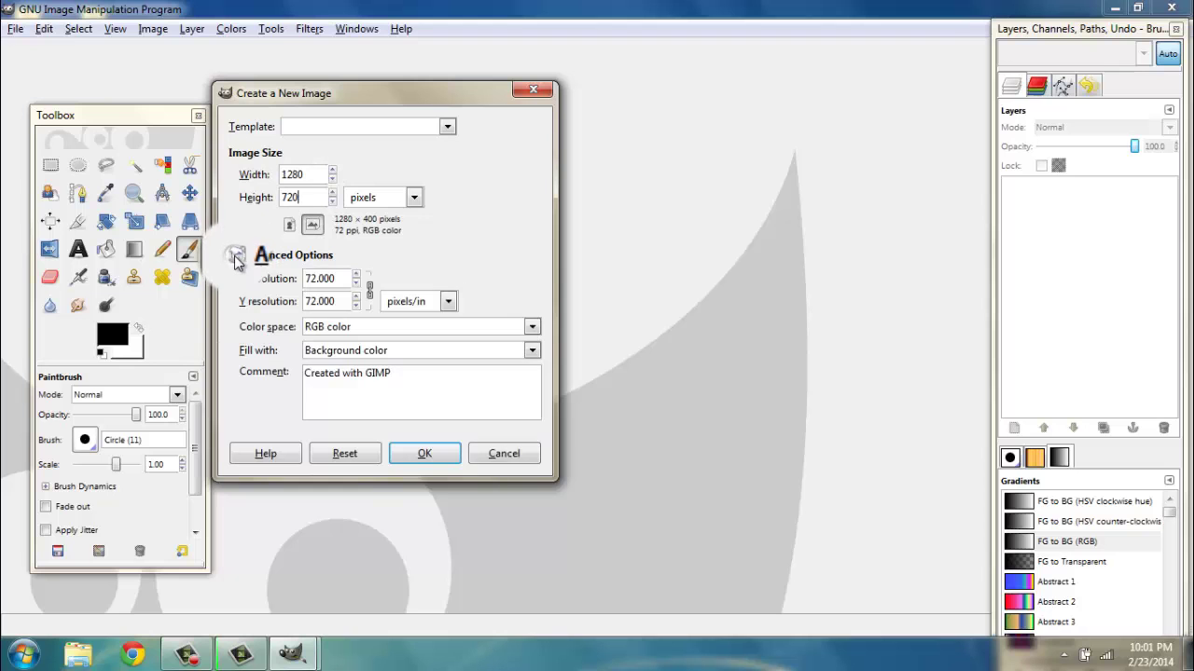
pyautogui.click(345, 351)
pyautogui.click(340, 436)
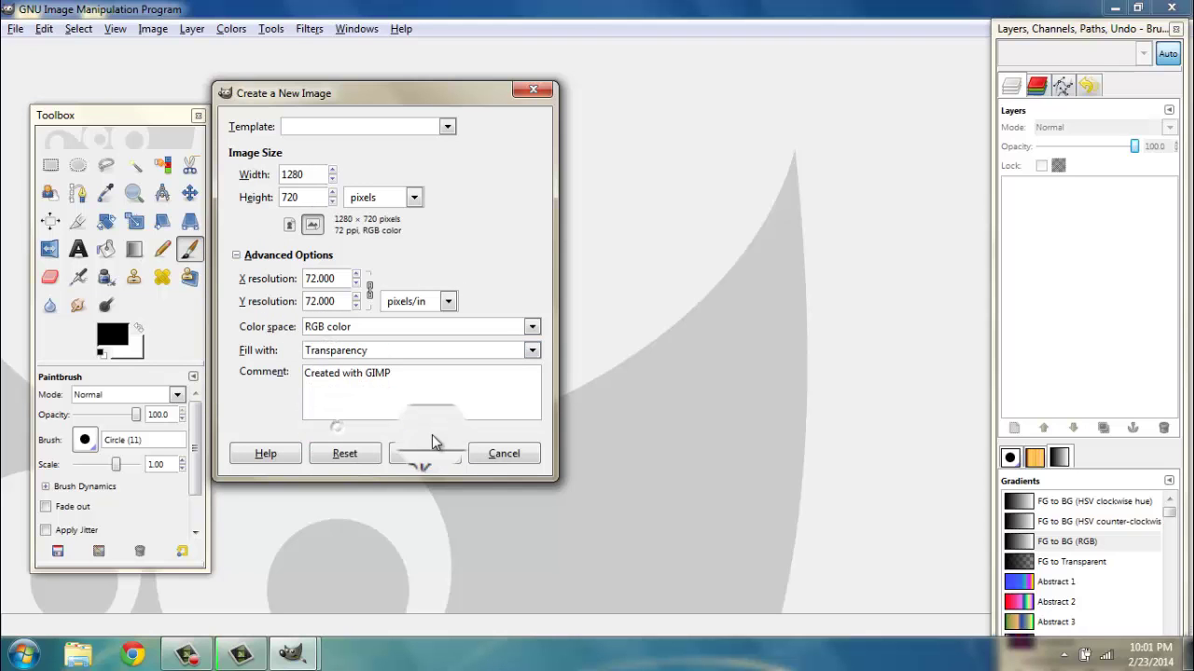
pyautogui.click(424, 453)
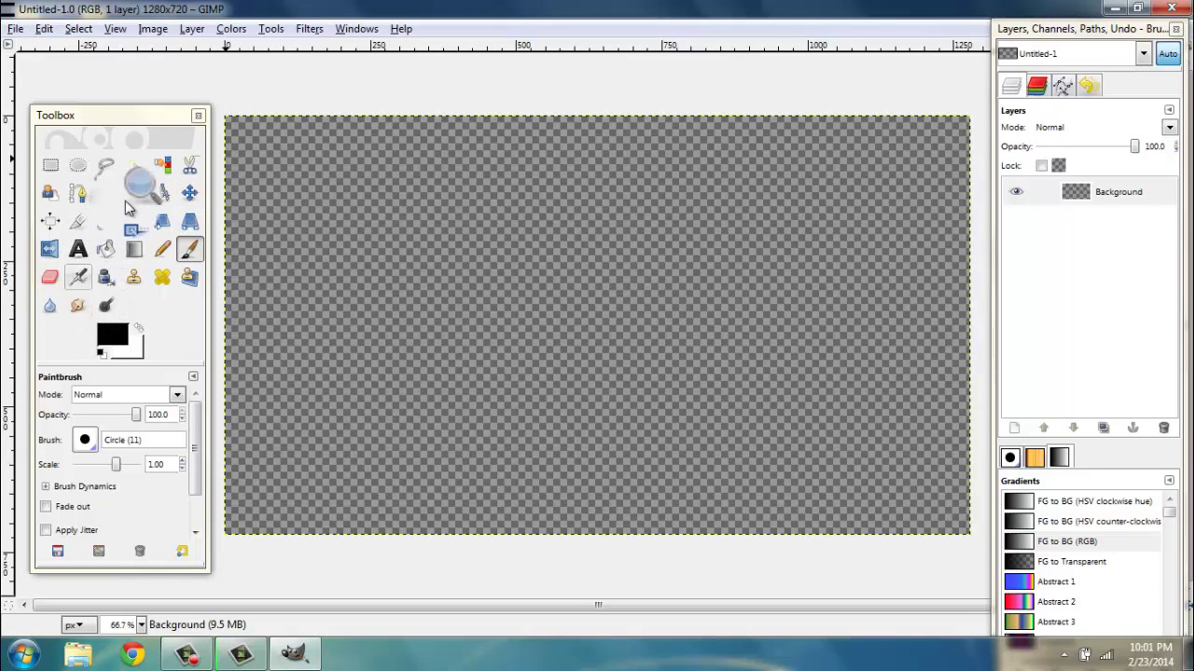
# Step: Swap the foreground and background colors, set the foreground to the yellow swatch, and bucket-fill the whole canvas with it
pyautogui.click(107, 250)
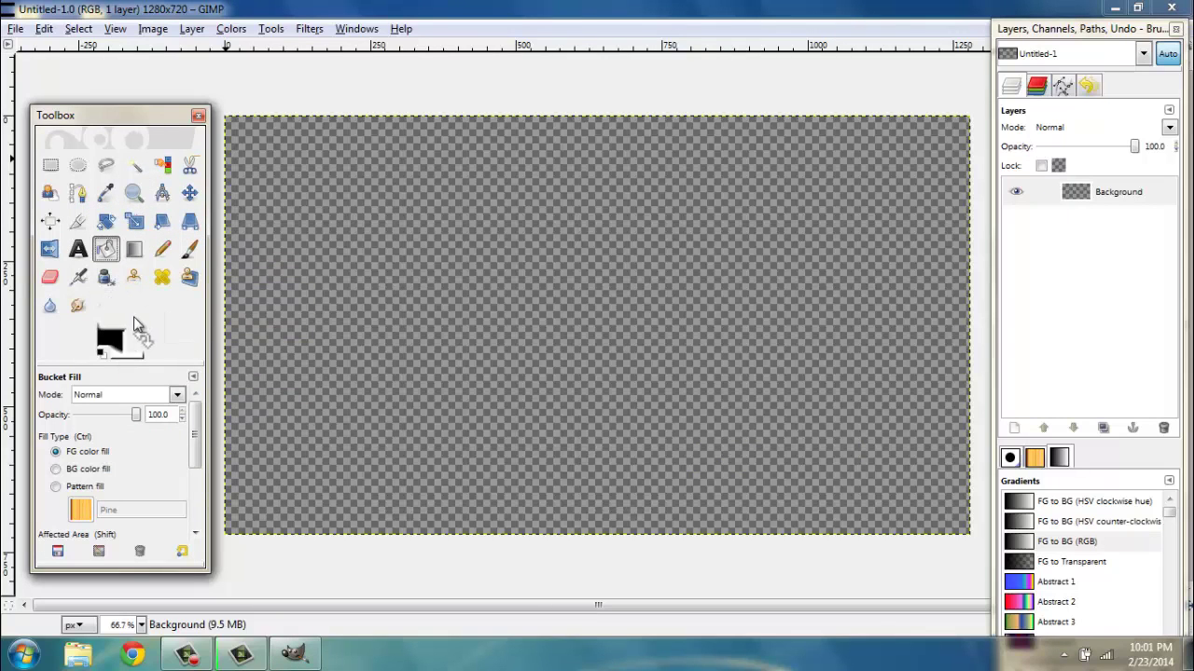
pyautogui.click(137, 332)
pyautogui.click(112, 333)
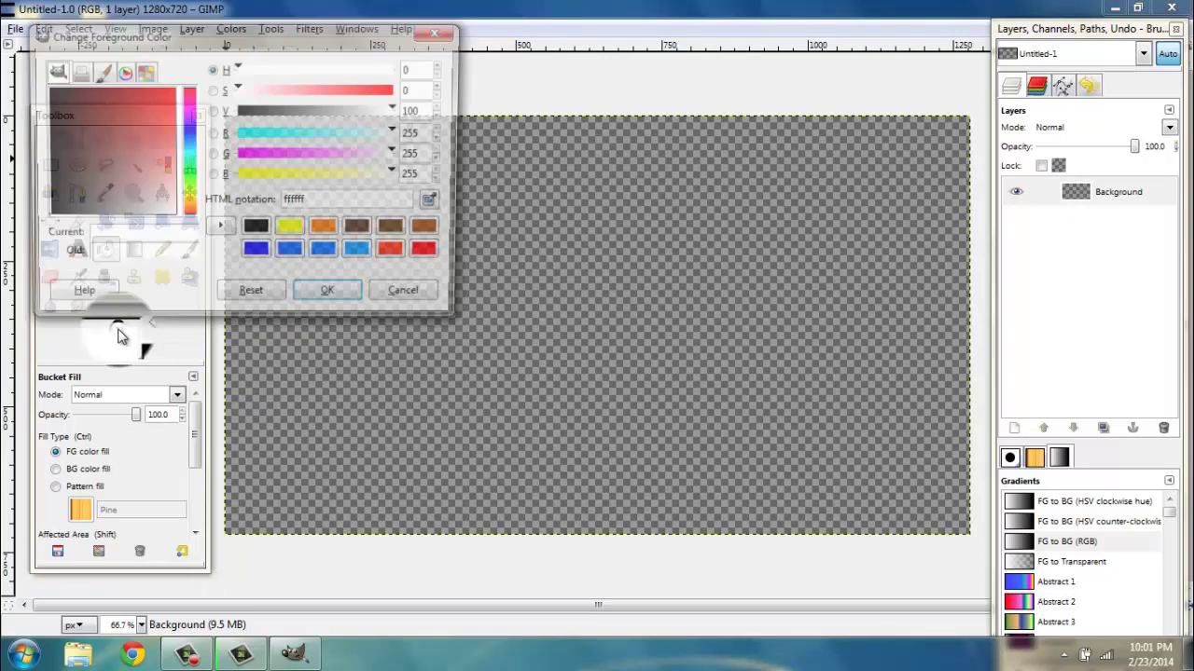
pyautogui.click(306, 202)
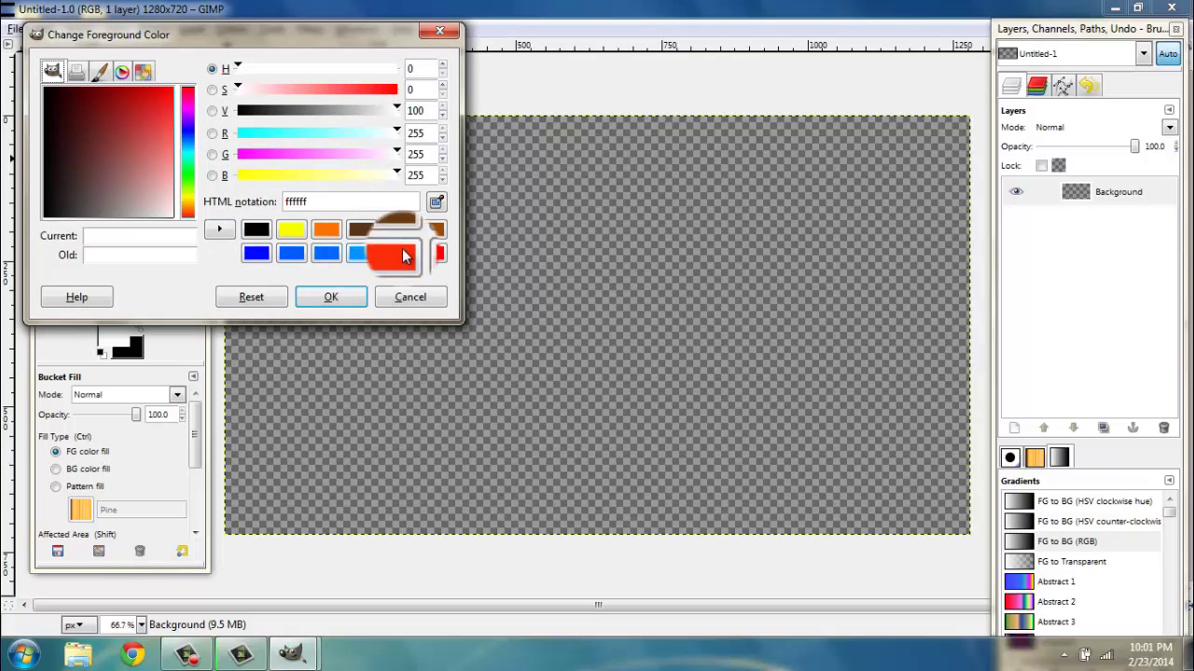
pyautogui.click(142, 72)
pyautogui.click(121, 73)
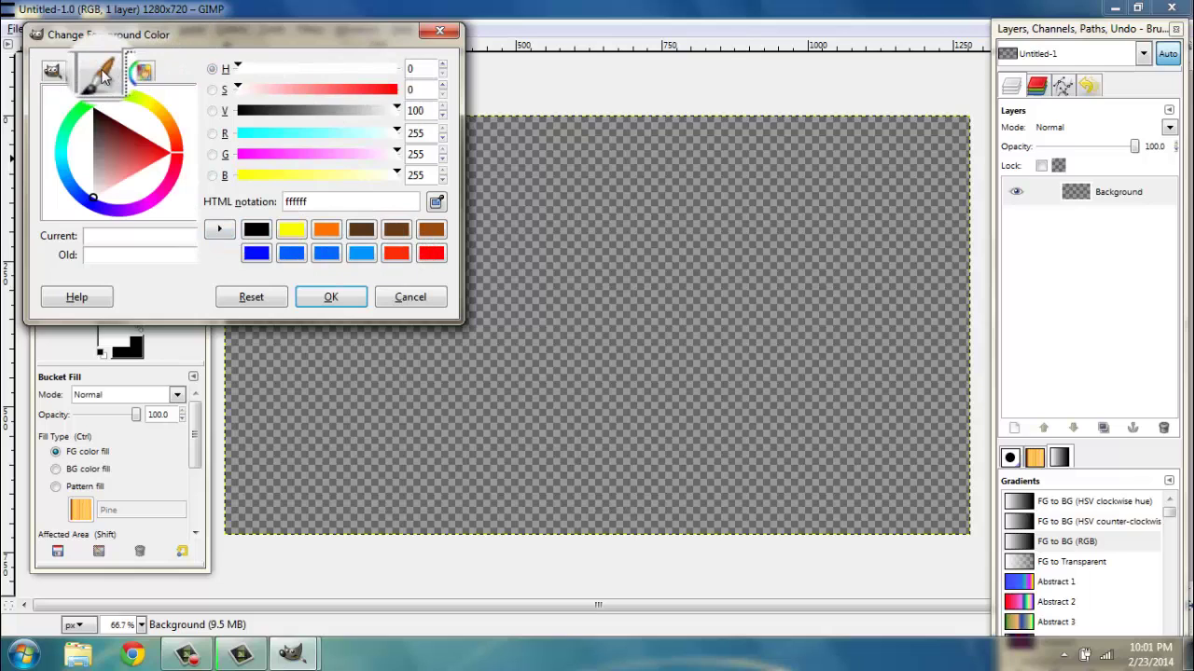
pyautogui.click(99, 73)
pyautogui.click(77, 72)
pyautogui.click(53, 71)
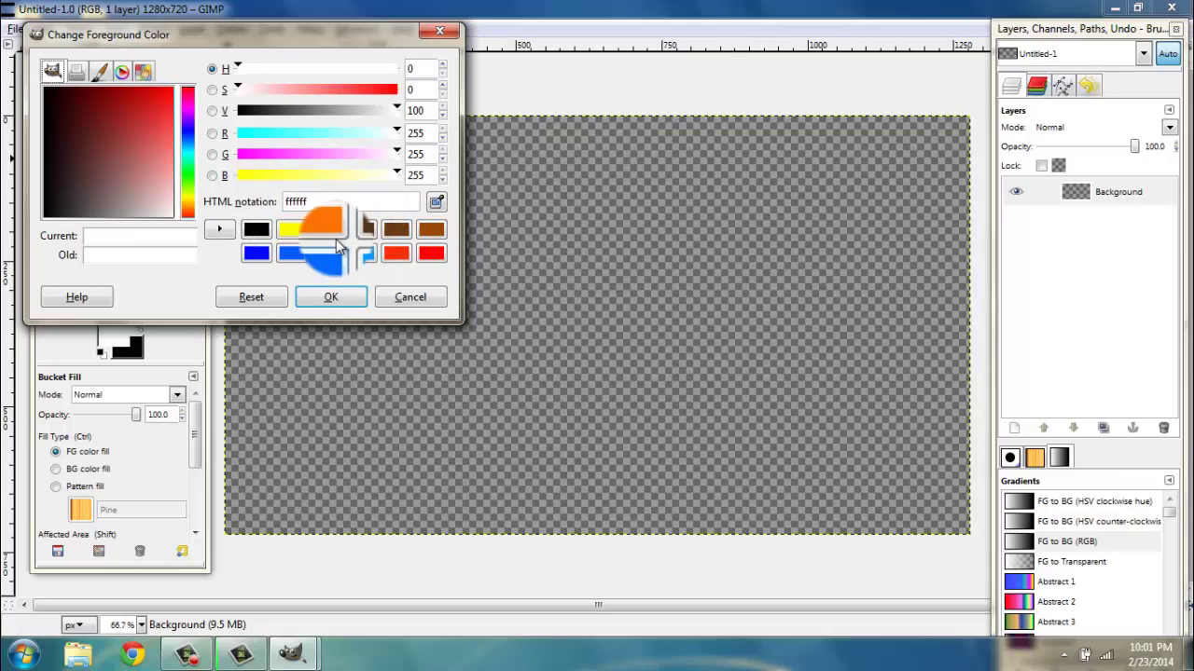
pyautogui.click(297, 232)
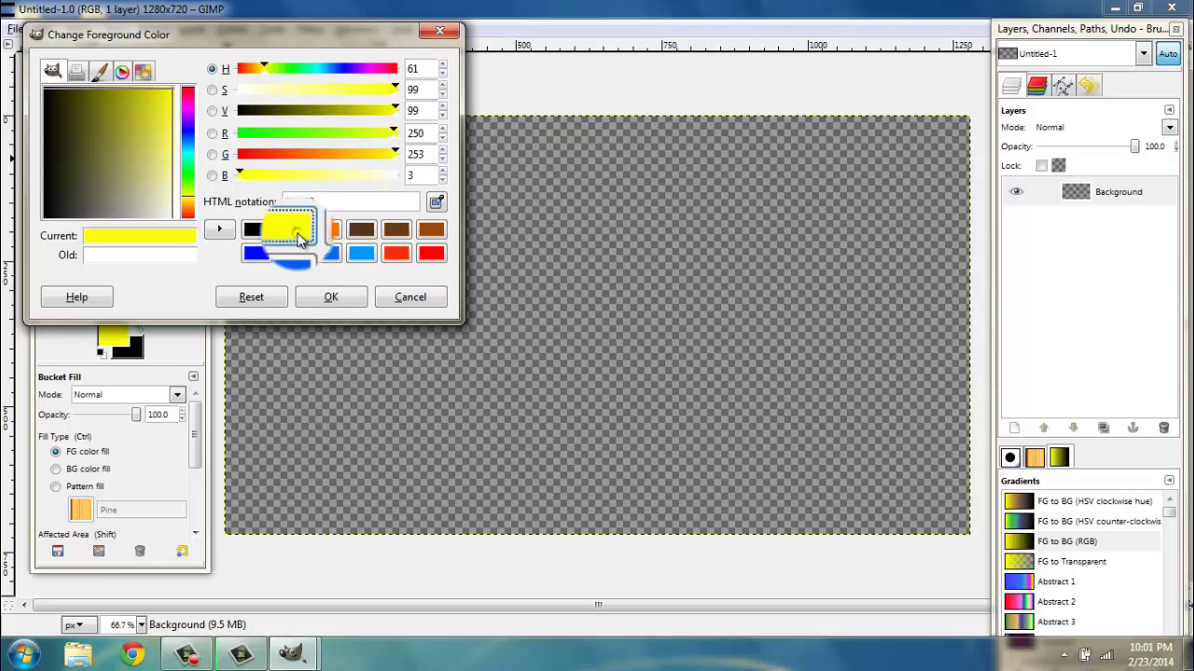
pyautogui.click(309, 297)
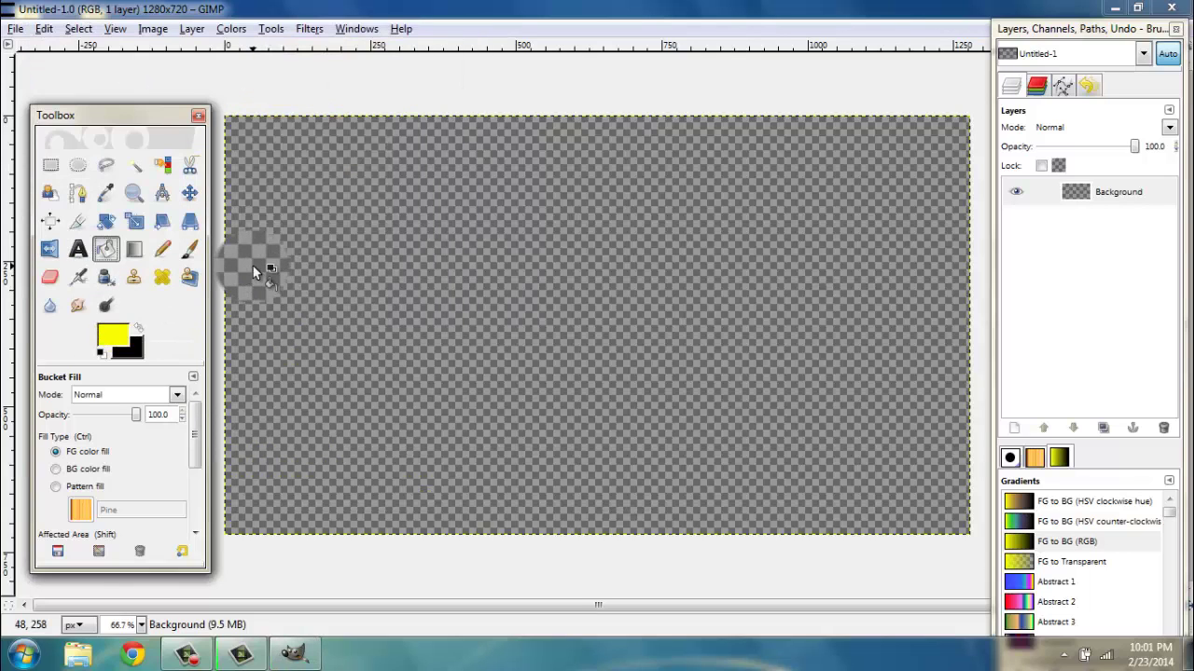
pyautogui.click(252, 266)
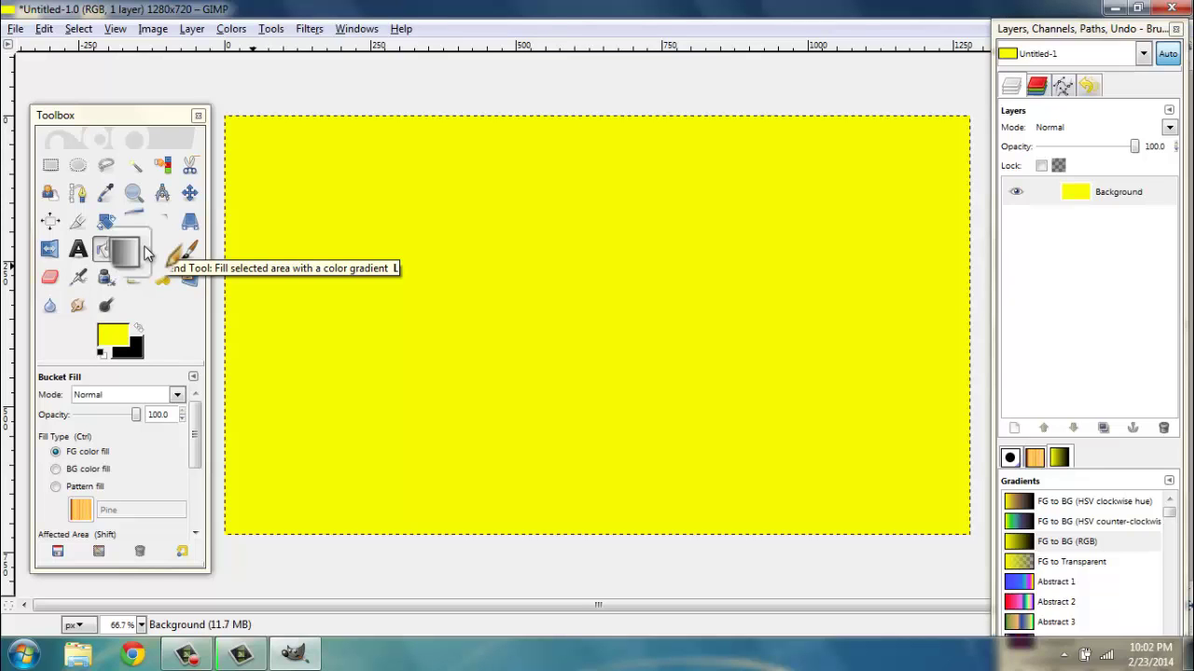
# Step: Apply a radial yellow-to-black blend from near the canvas centre outward past its upper-left corner, using the FG to BG (RGB) gradient
pyautogui.click(135, 250)
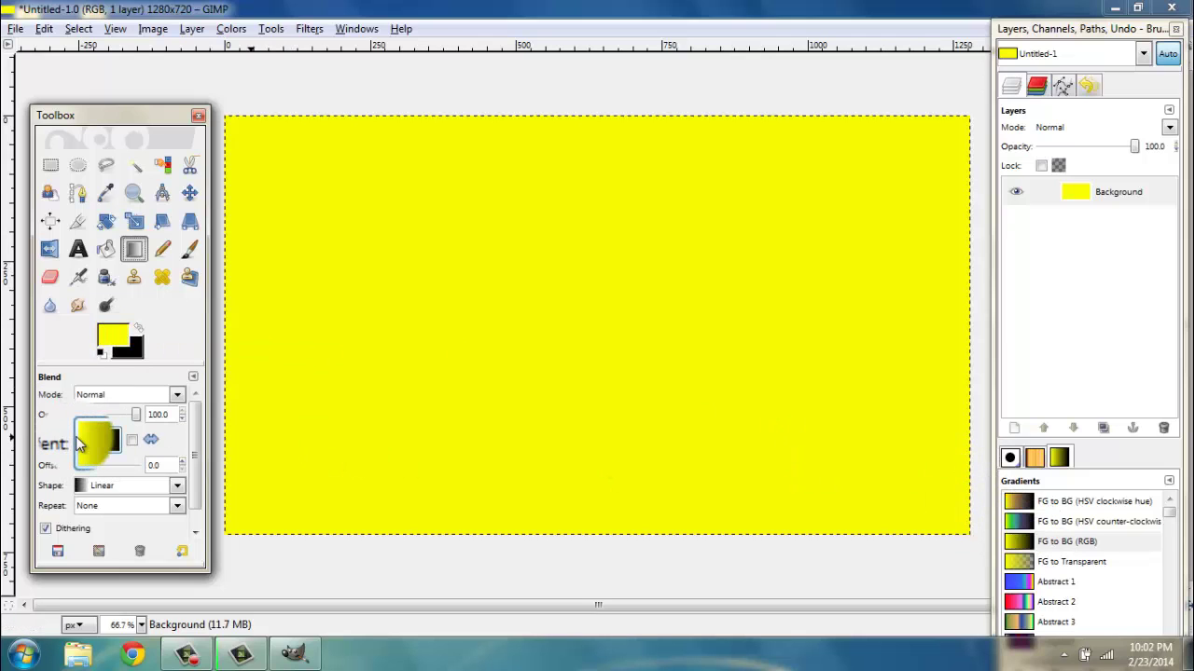
pyautogui.click(93, 440)
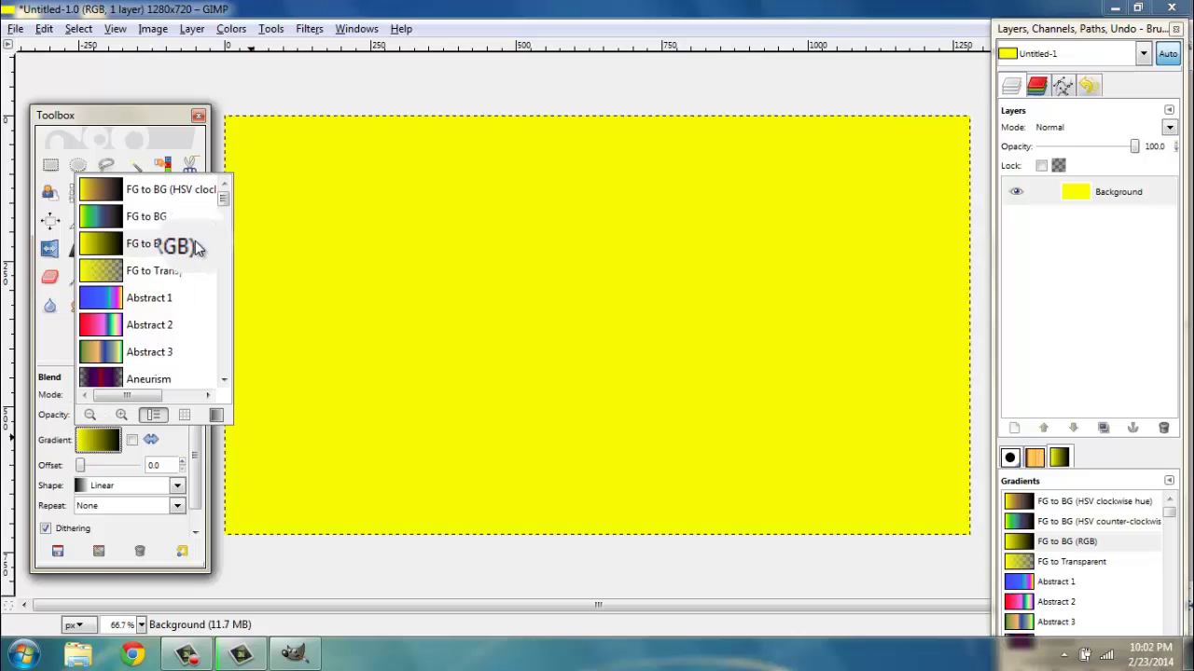
pyautogui.click(124, 492)
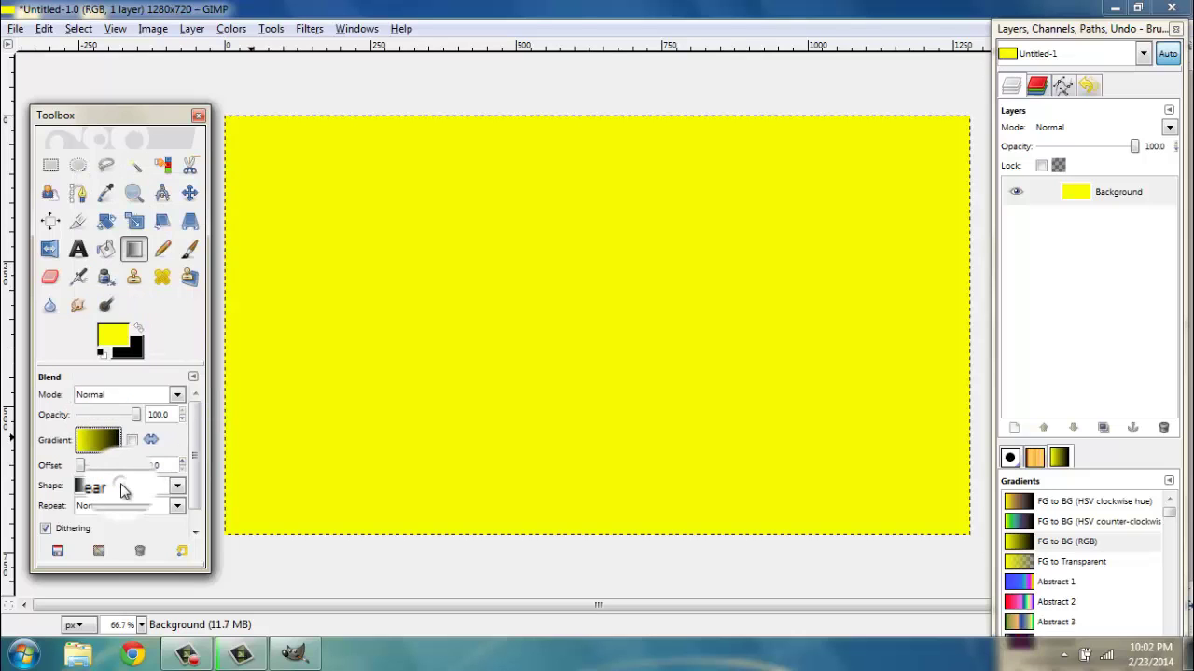
pyautogui.click(125, 491)
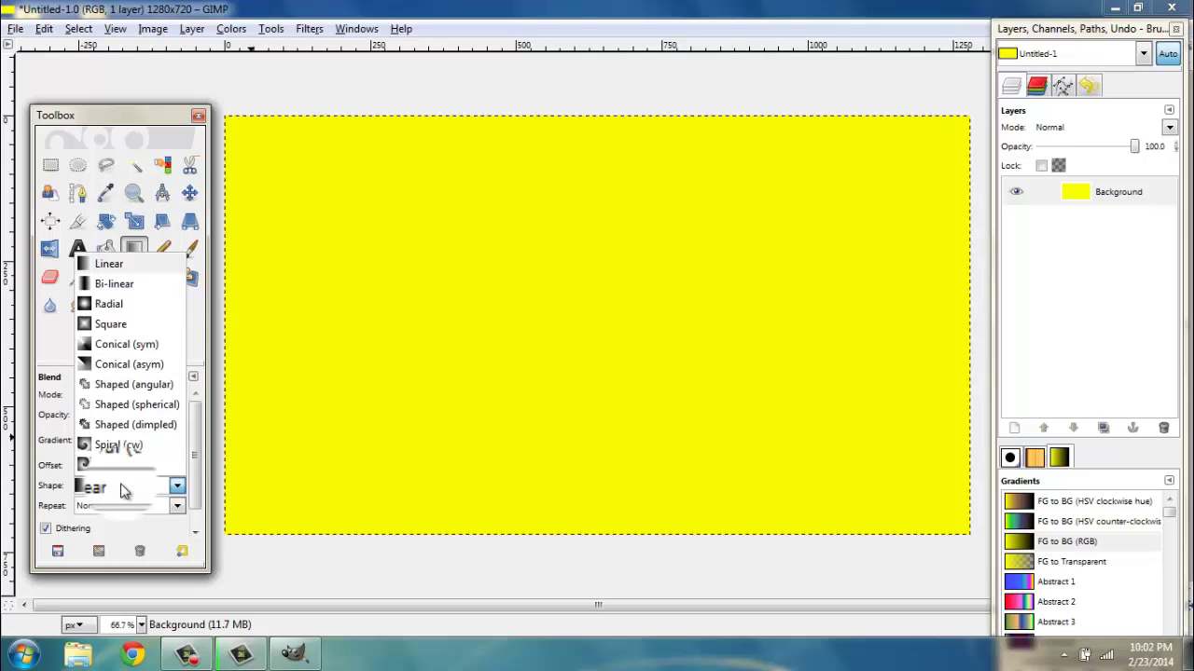
pyautogui.click(164, 305)
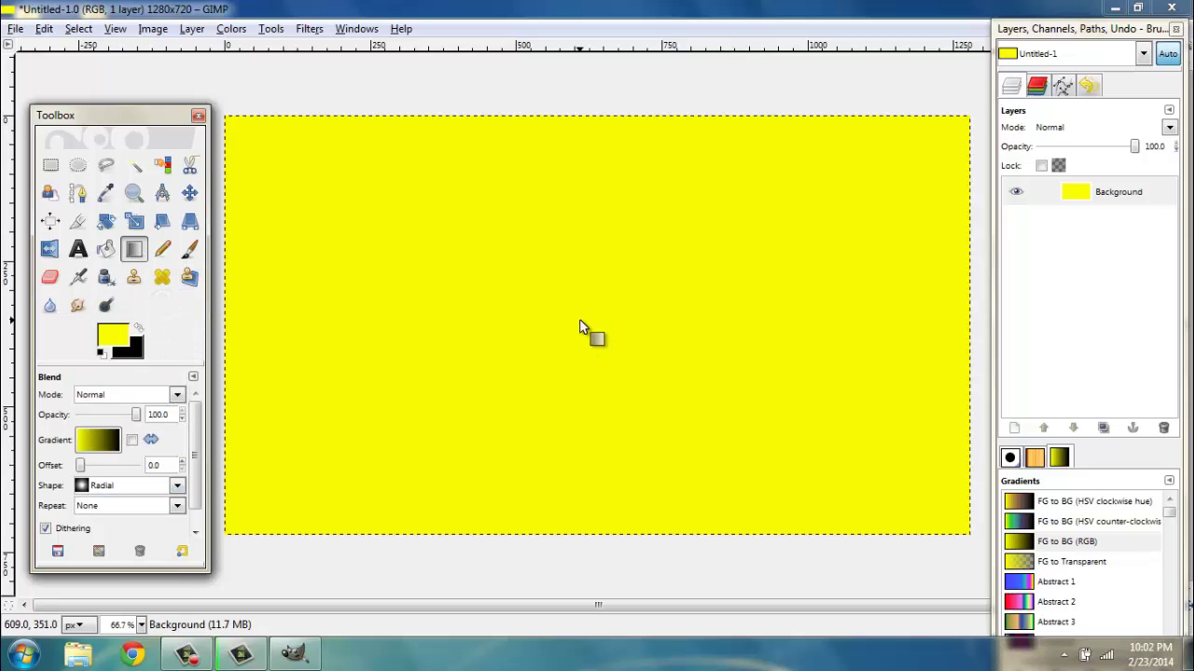
pyautogui.moveTo(579, 328); pyautogui.dragTo(138, 73)
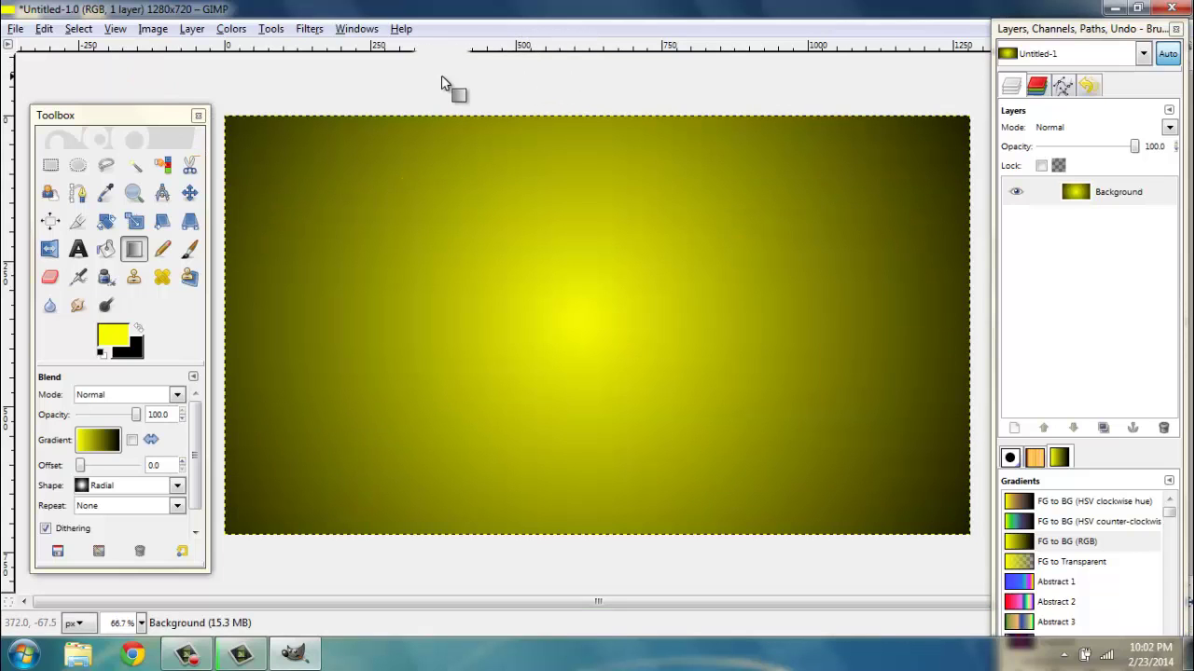
# Step: Set the Text tool's font to Comix Loud
pyautogui.click(77, 249)
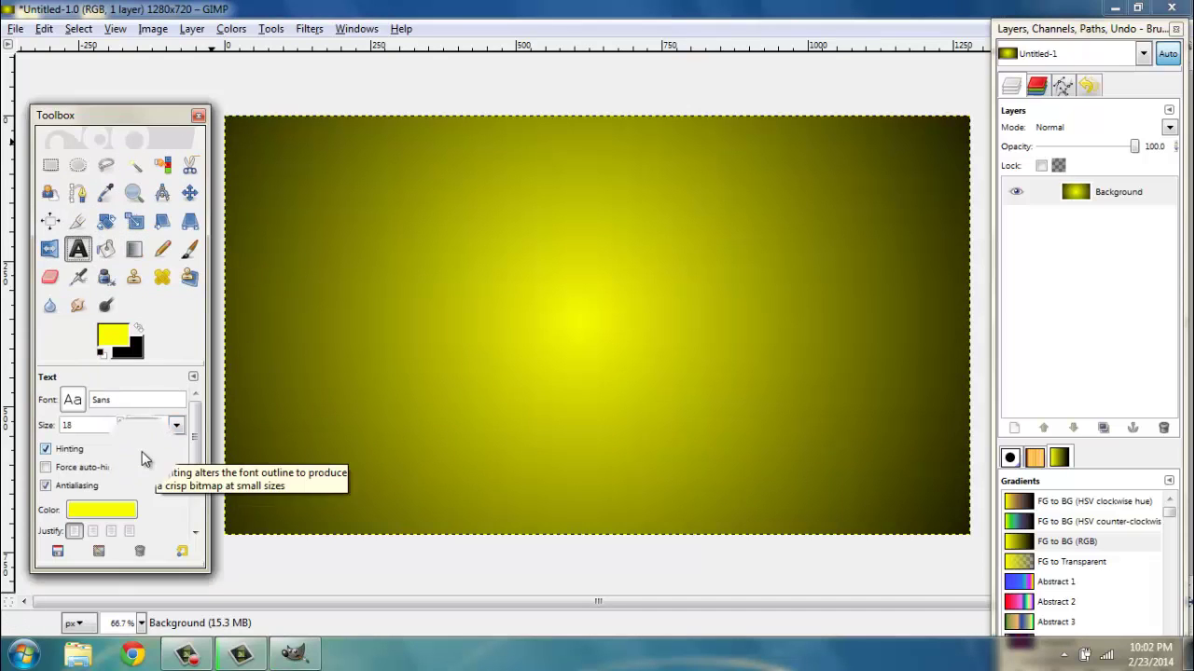
pyautogui.click(79, 401)
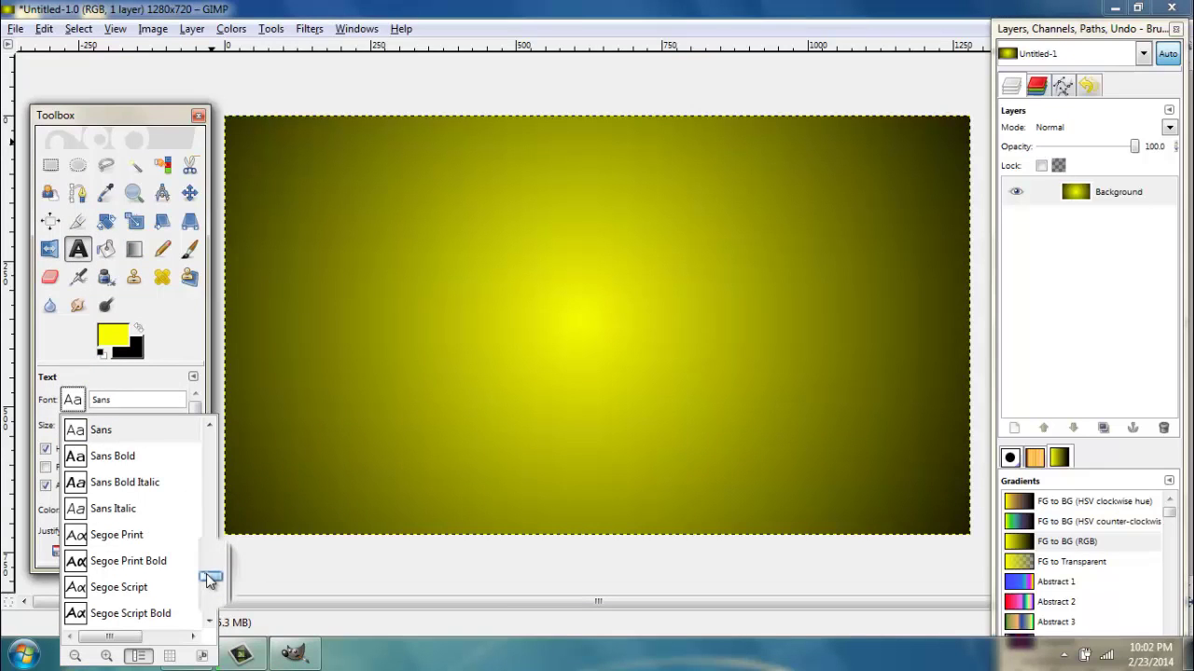
pyautogui.moveTo(207, 575); pyautogui.dragTo(208, 554)
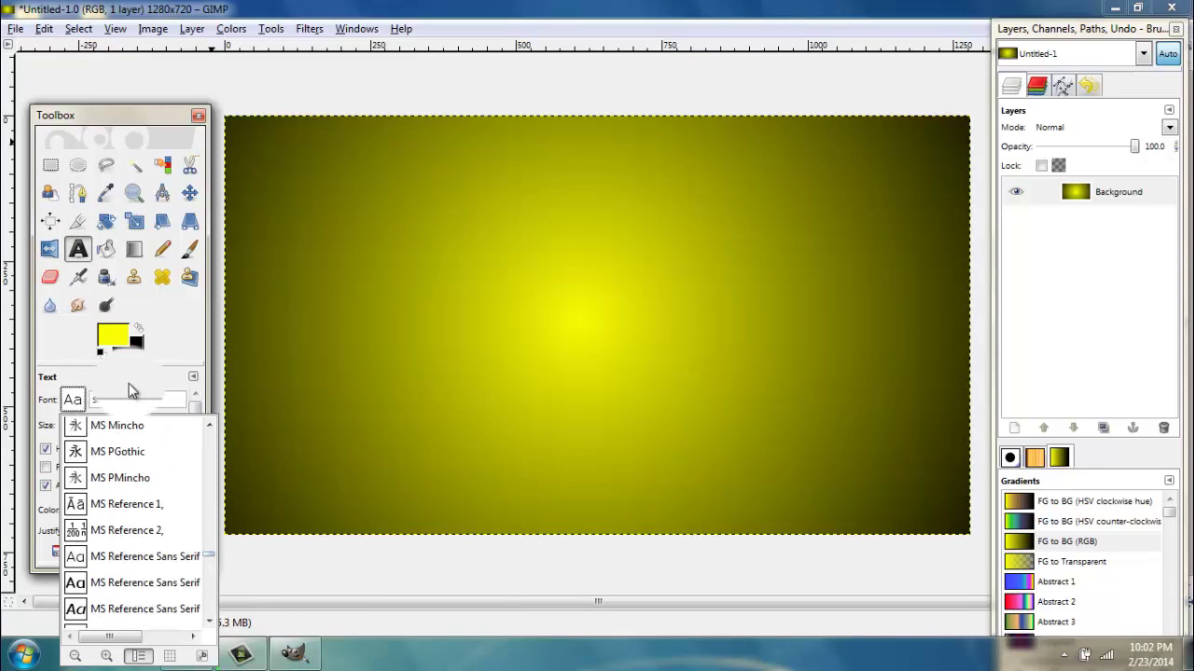
pyautogui.click(130, 399)
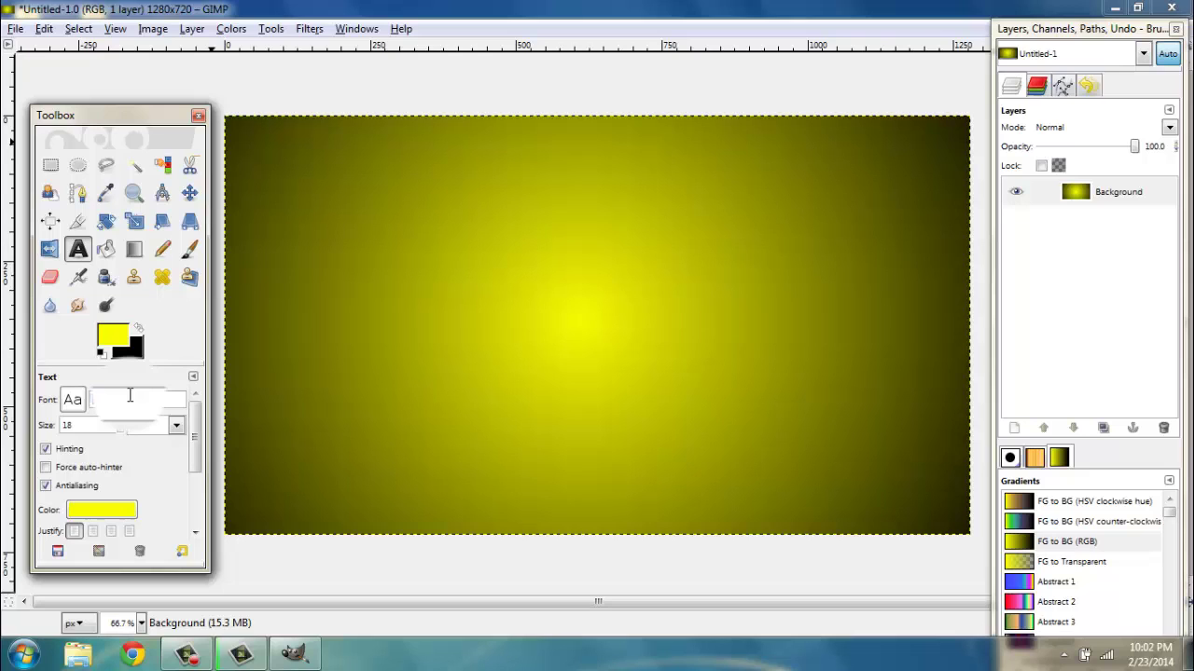
pyautogui.write('omi')
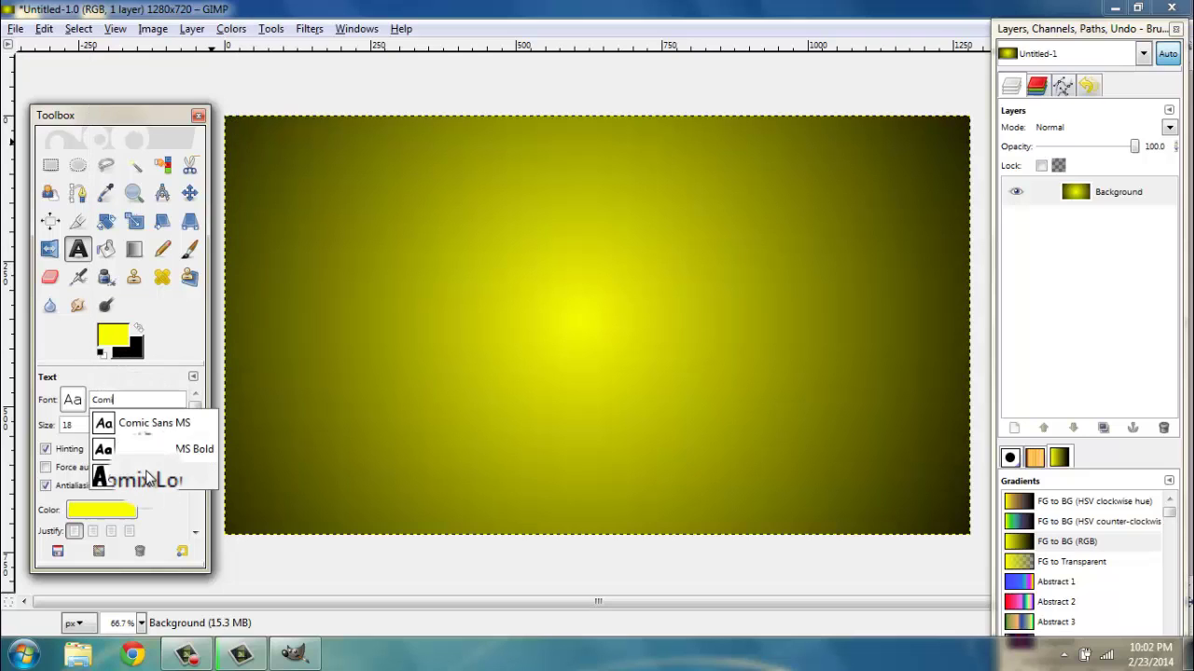
pyautogui.click(147, 475)
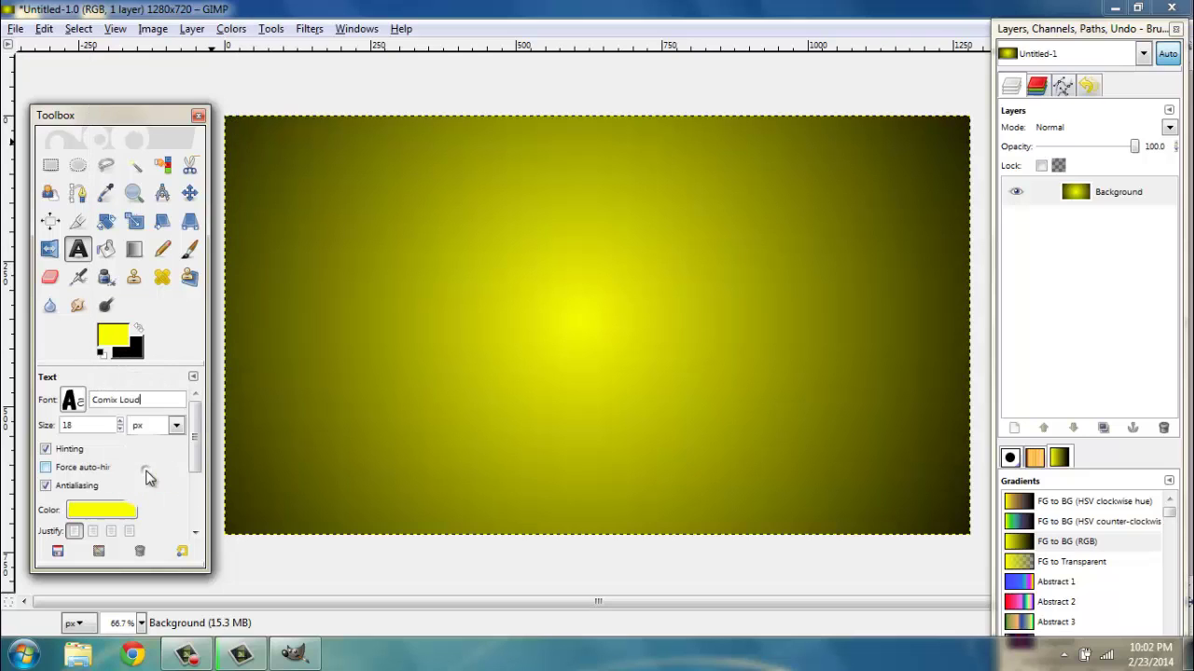
pyautogui.press('Tab')
# Step: Add the text "HOW TO MAKE A GOOD THUMBNAIL" starting slightly left of the canvas centre
pyautogui.click(490, 296)
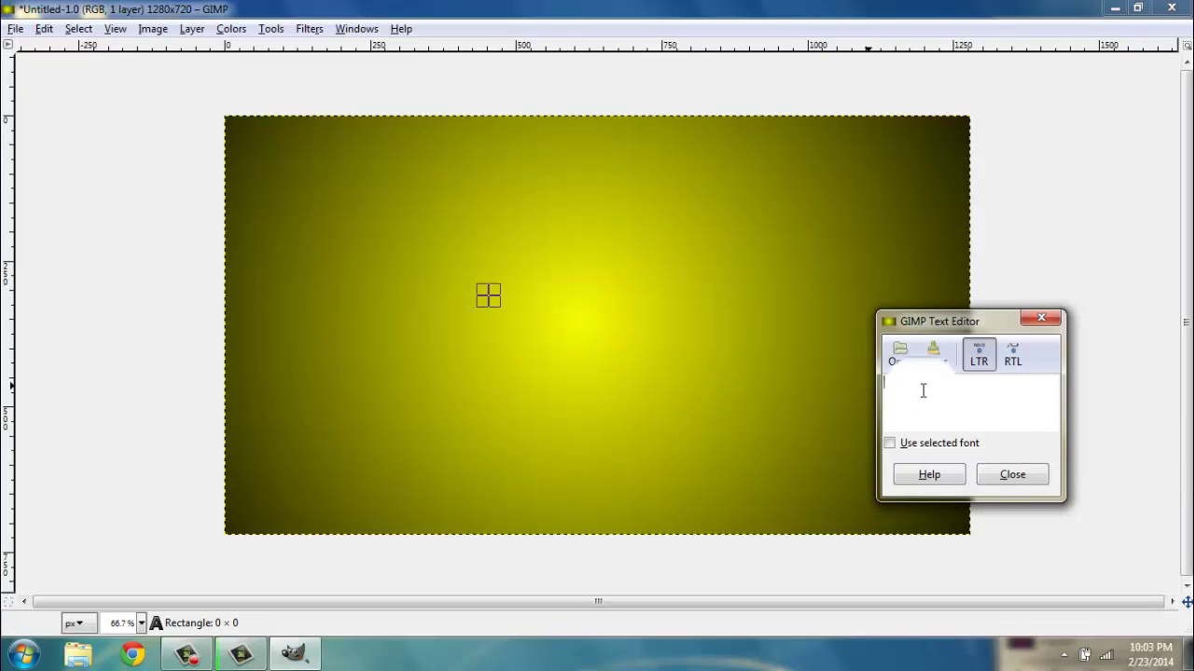
pyautogui.write('The')
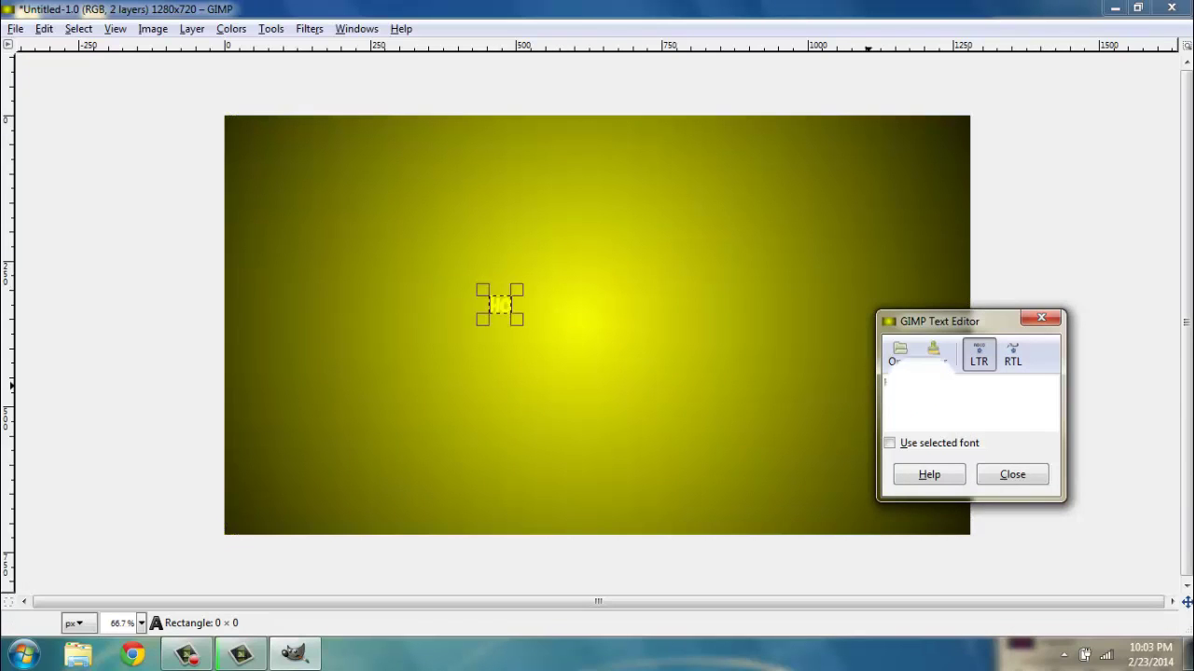
pyautogui.write('o m')
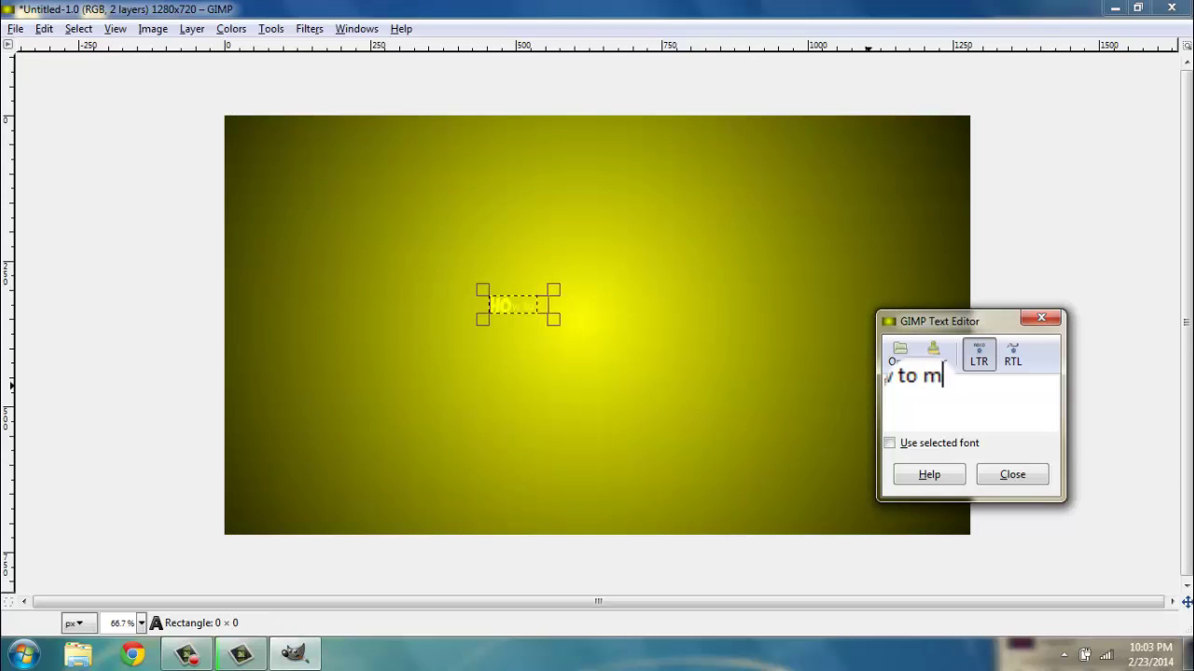
pyautogui.press('BackSpace')
pyautogui.press('BackSpace')
pyautogui.press('BackSpace')
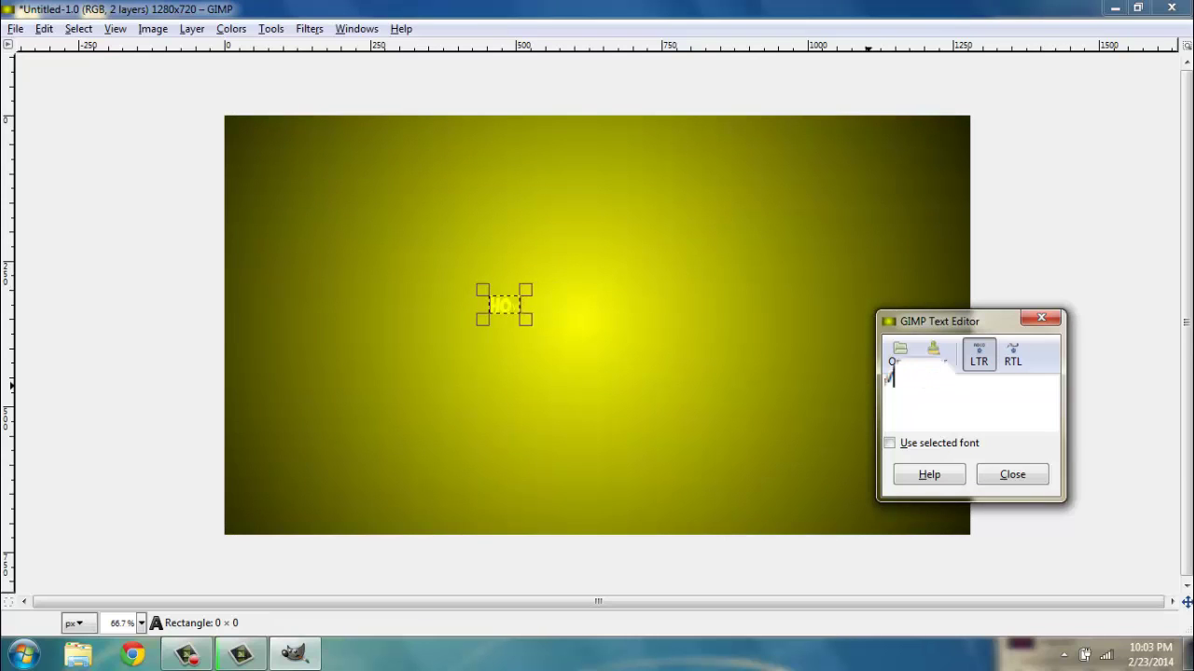
pyautogui.press('BackSpace')
pyautogui.write('W TO')
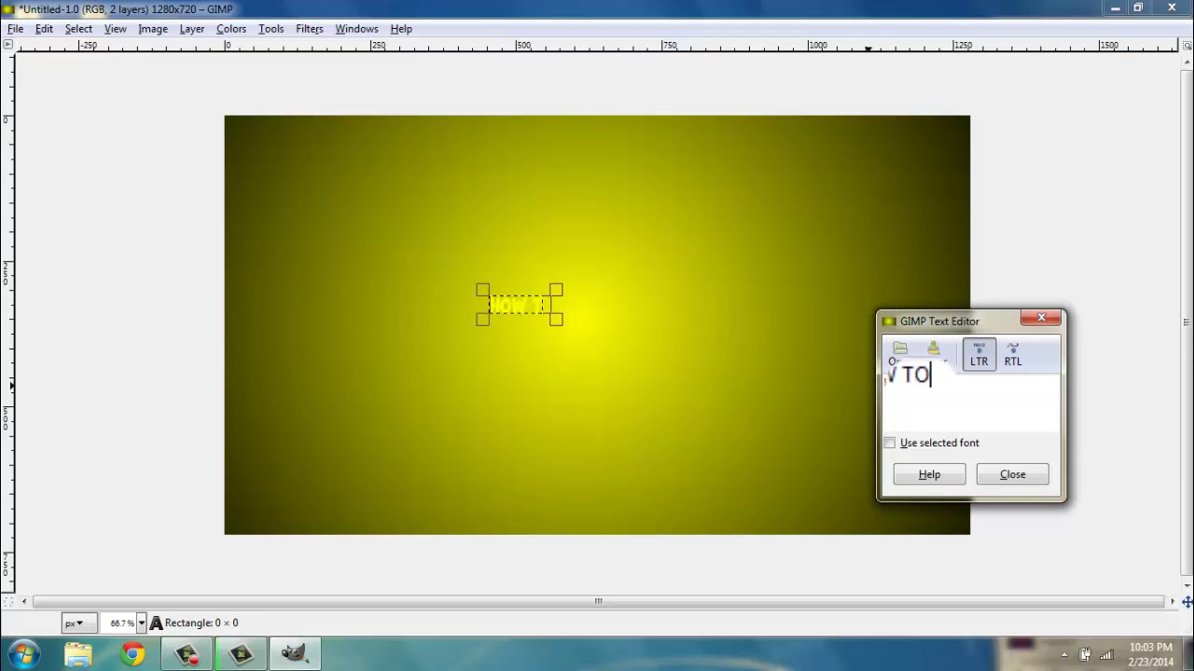
pyautogui.write(' MA')
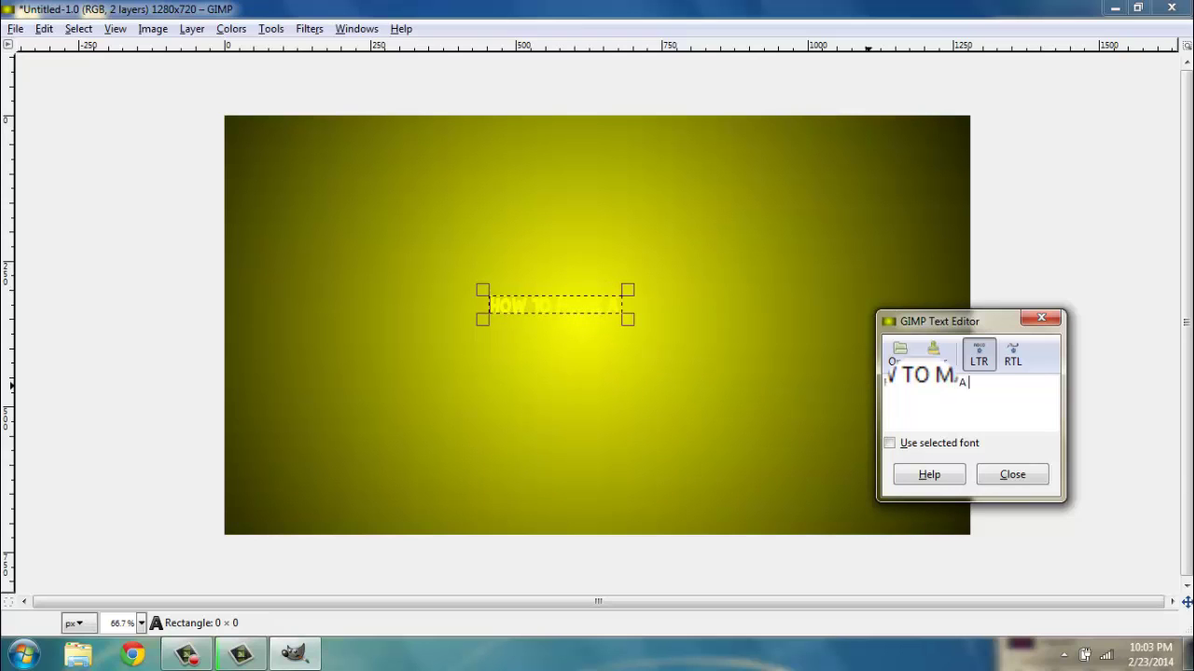
pyautogui.write('KE A GOOD THUMBNAIL')
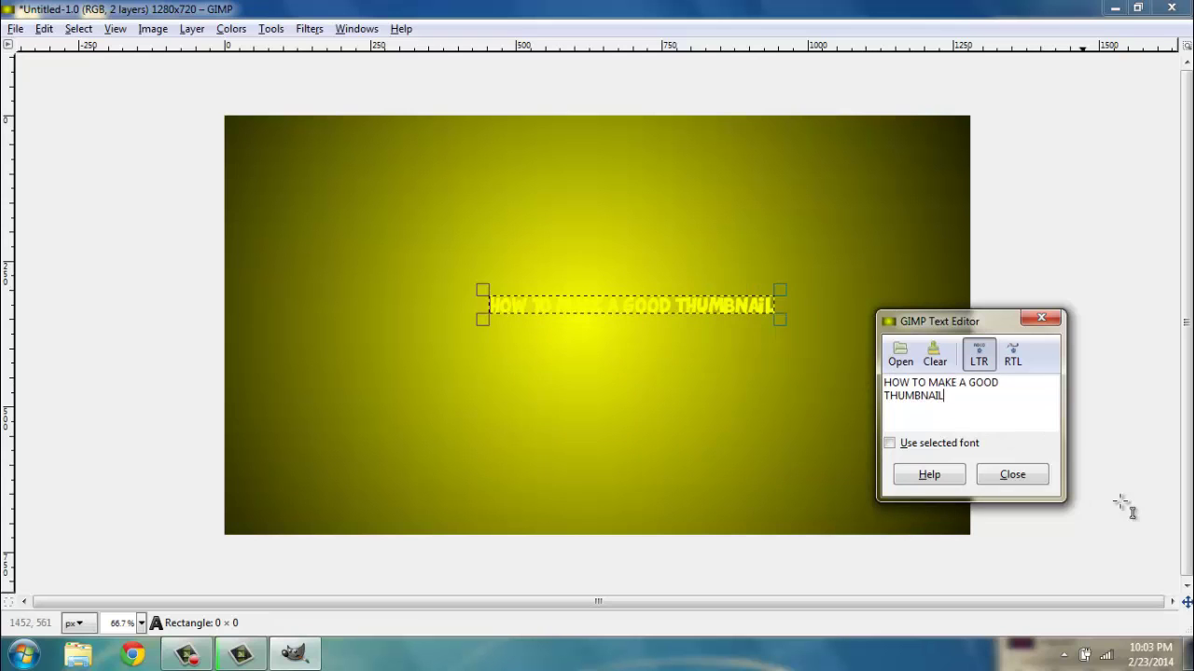
pyautogui.click(1012, 476)
# Step: Move the title text left toward the canvas centre and slightly up, and change its color to white
pyautogui.click(668, 326)
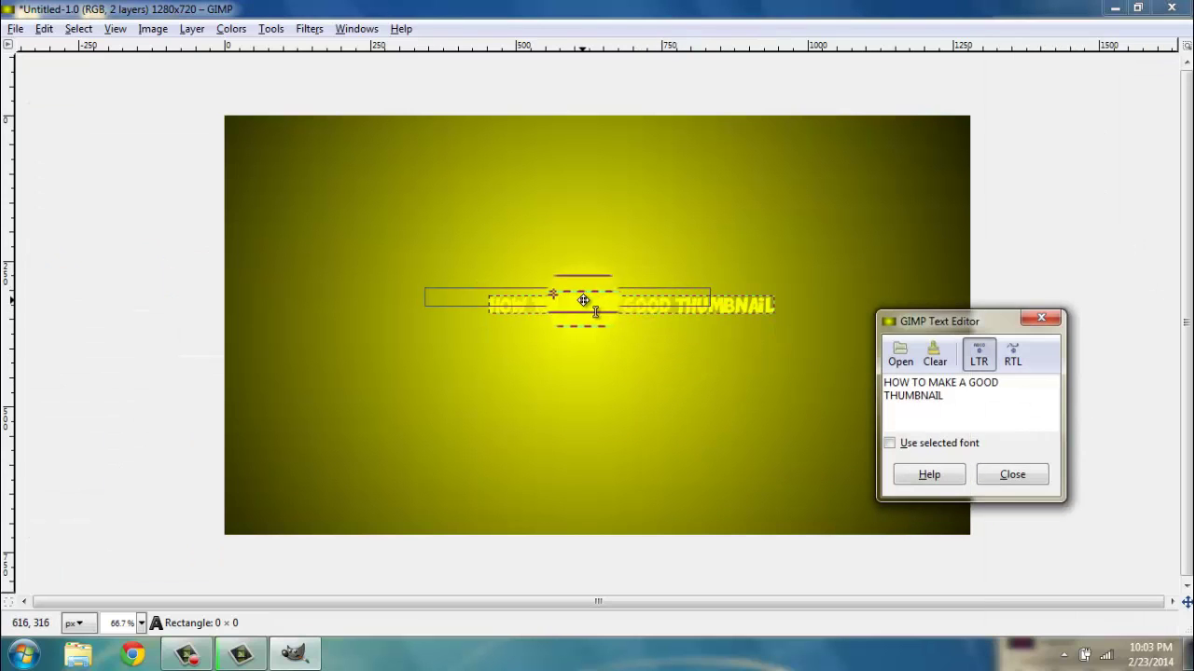
pyautogui.click(987, 481)
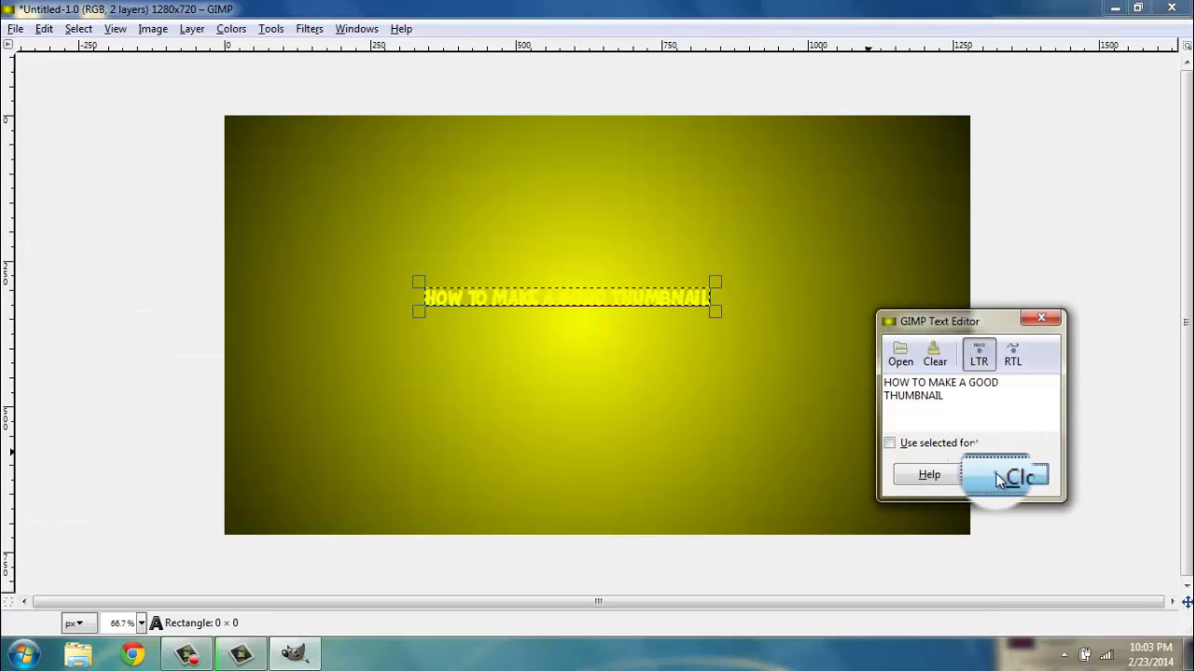
pyautogui.click(116, 345)
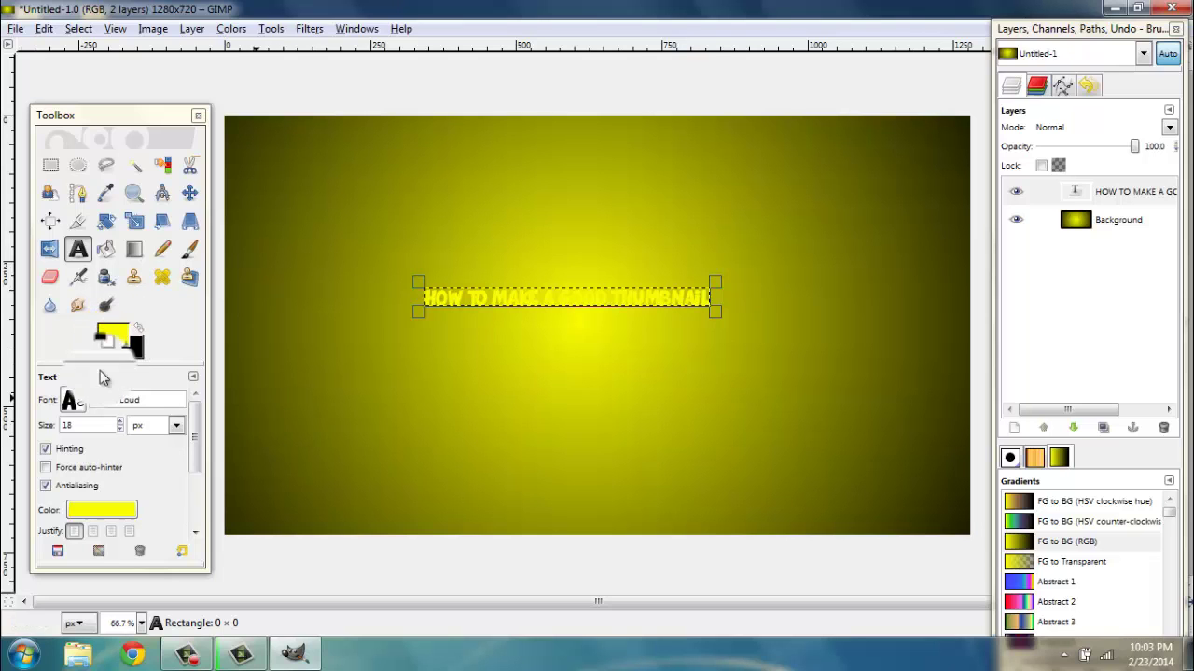
pyautogui.click(102, 508)
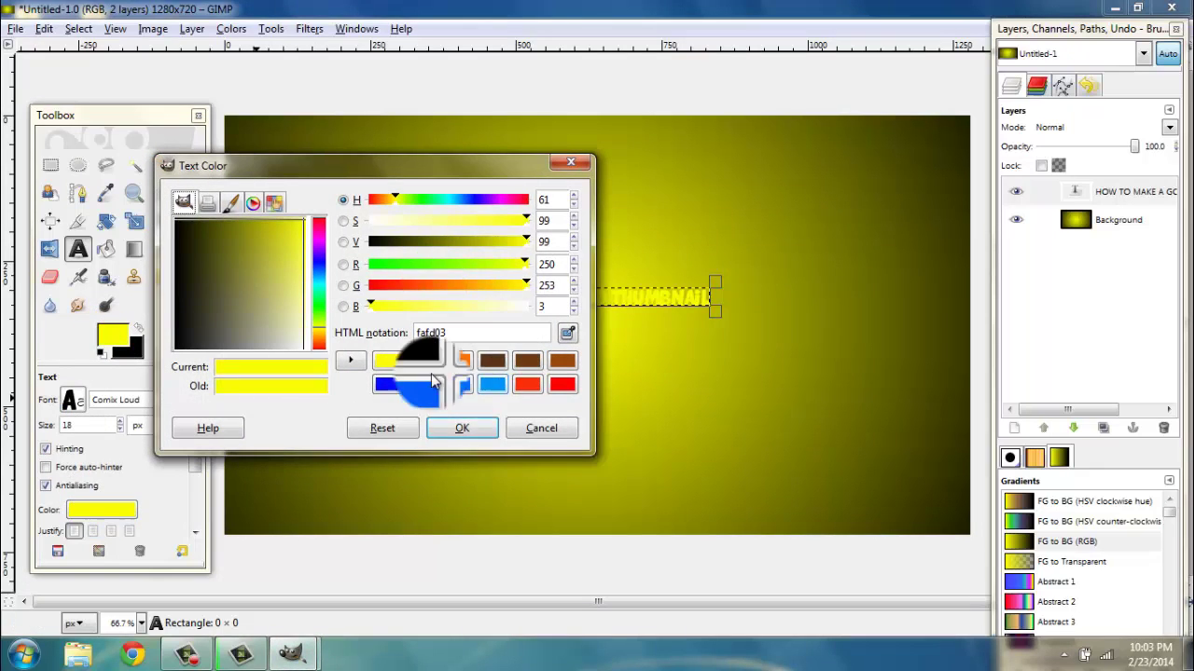
pyautogui.click(359, 362)
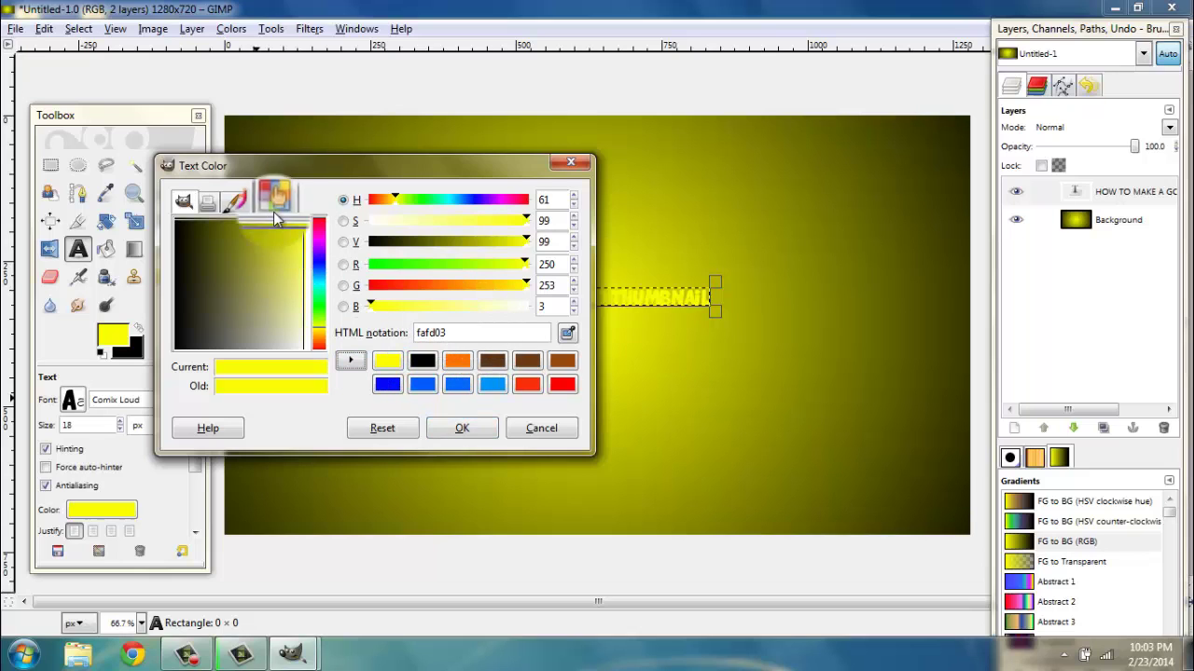
pyautogui.moveTo(288, 349); pyautogui.dragTo(337, 396)
pyautogui.click(434, 428)
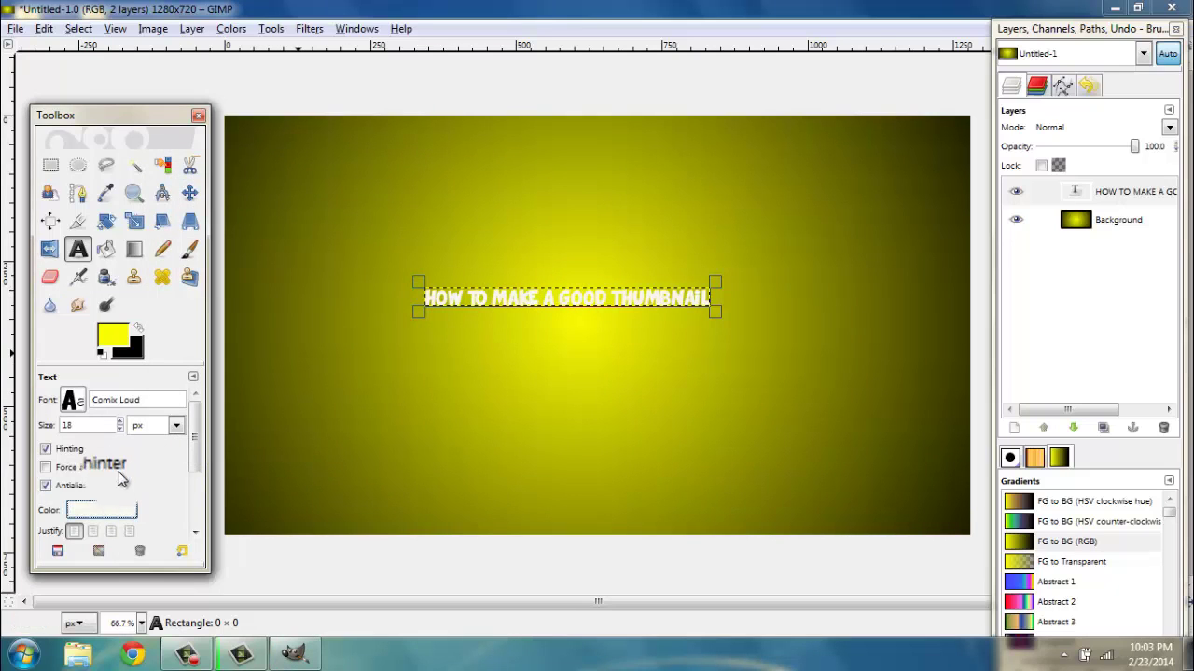
# Step: Set the title text's size to 80 px
pyautogui.click(119, 422)
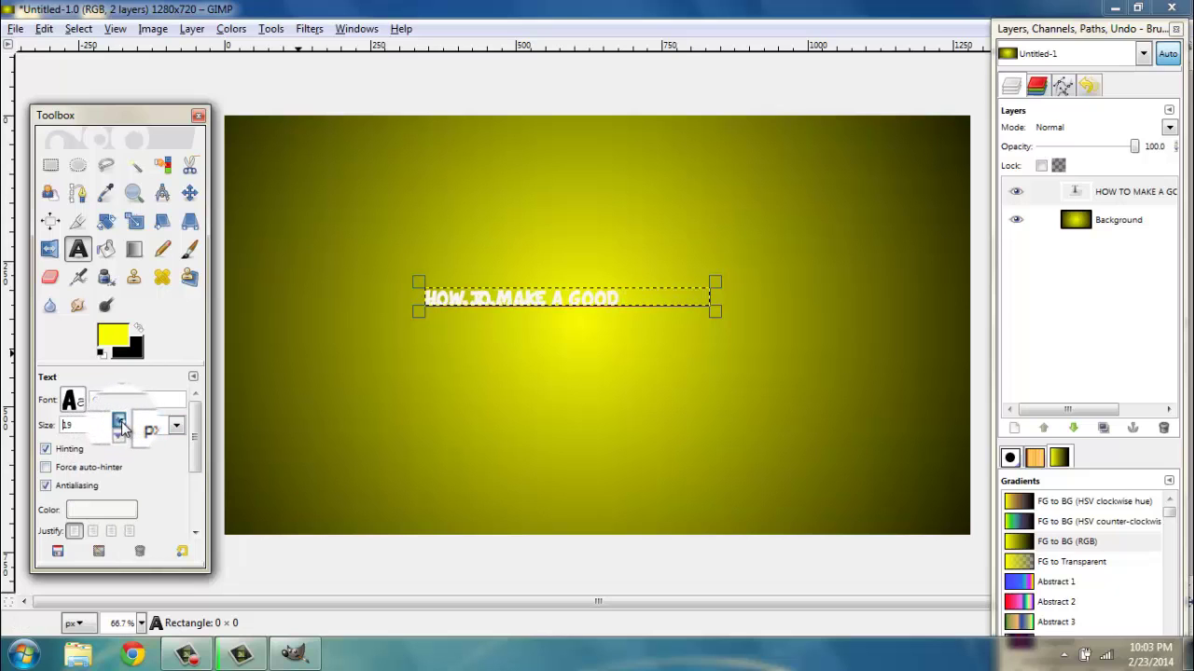
pyautogui.click(120, 422)
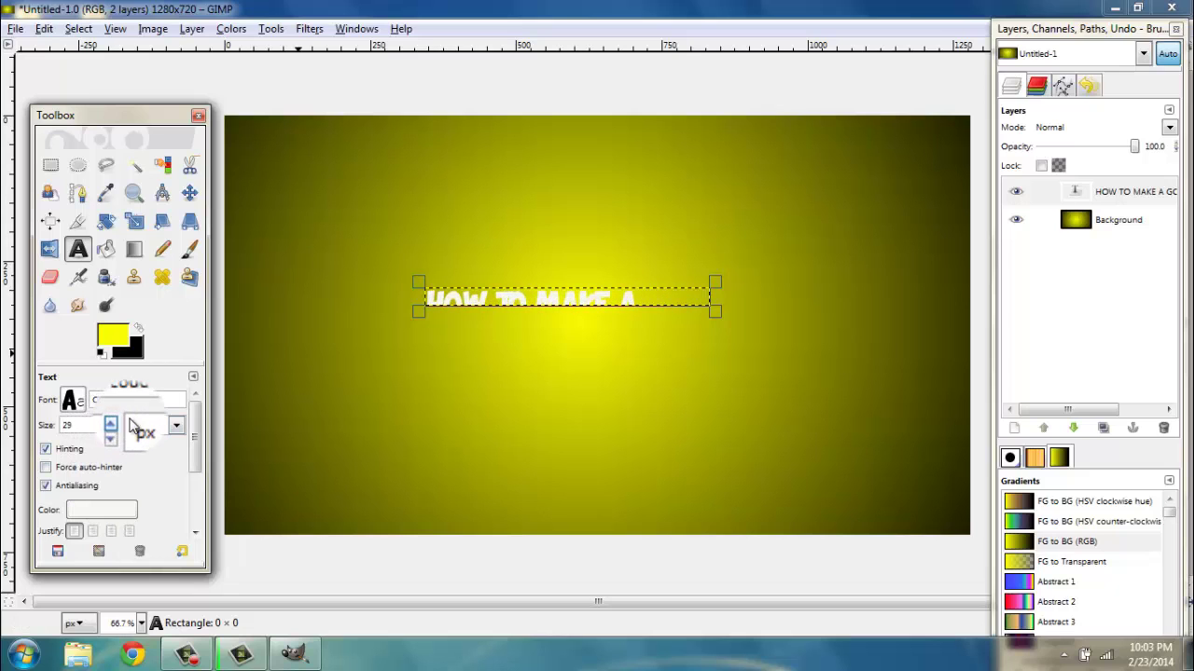
pyautogui.click(121, 422)
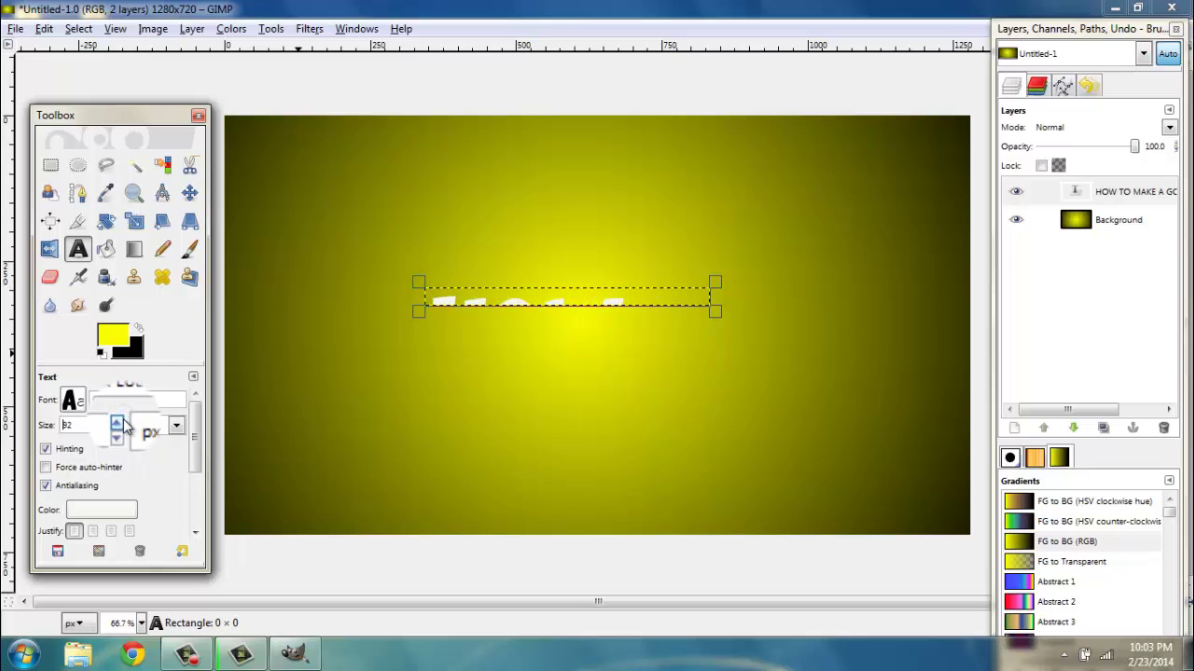
pyautogui.click(118, 430)
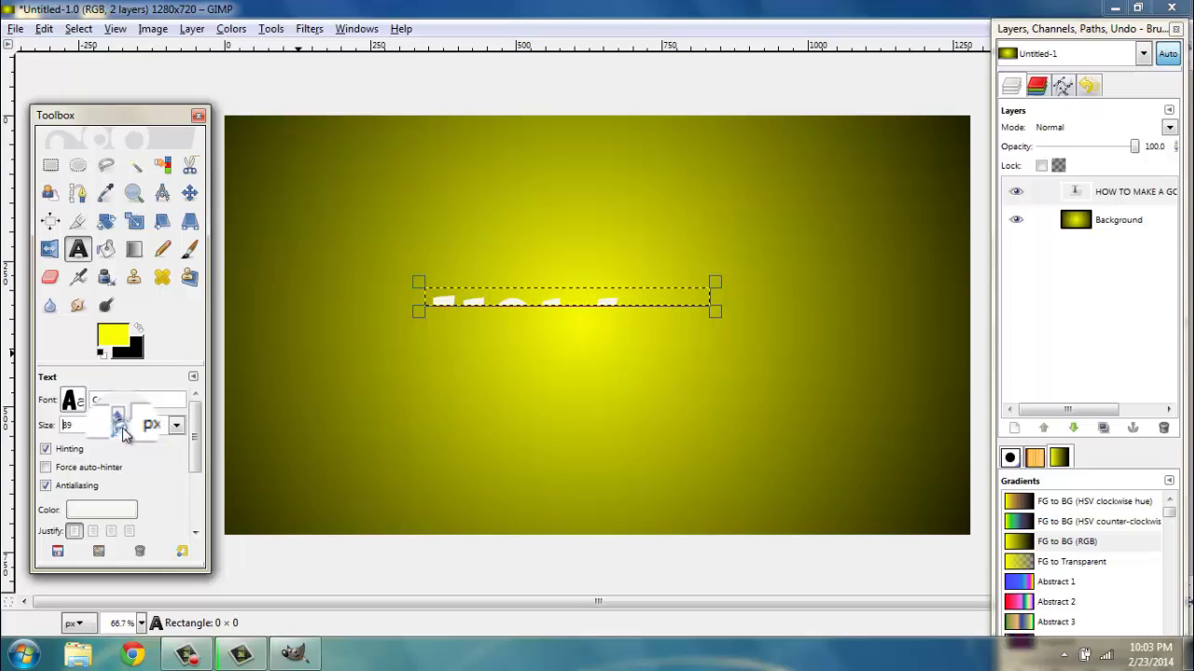
pyautogui.click(120, 431)
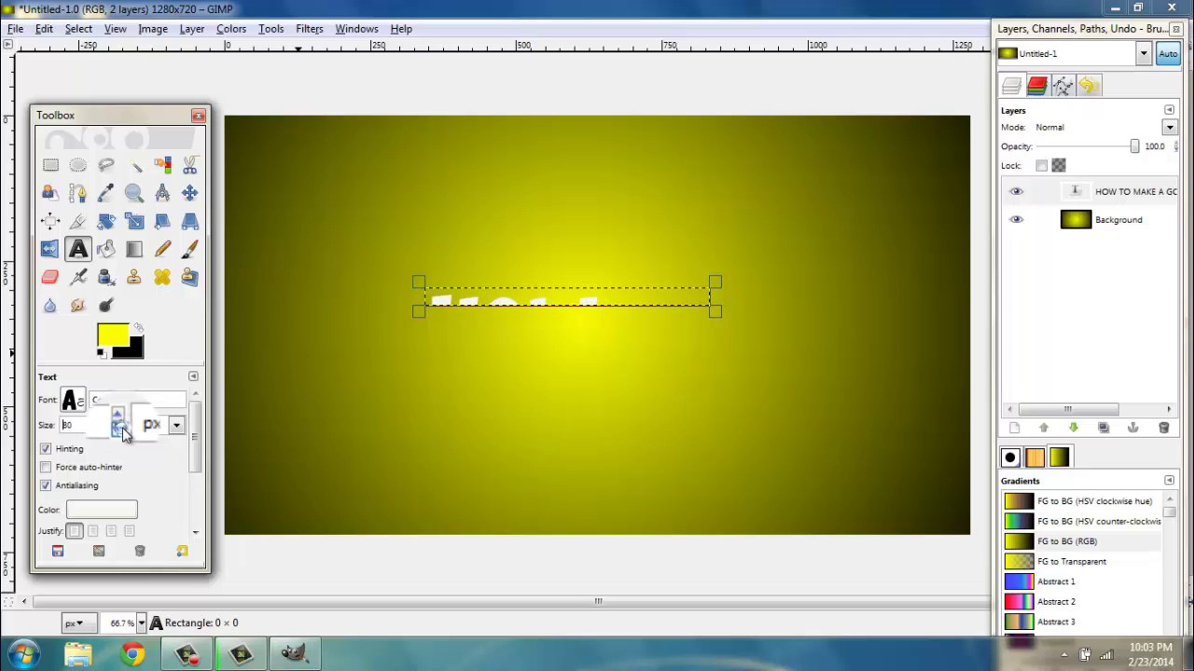
pyautogui.click(119, 430)
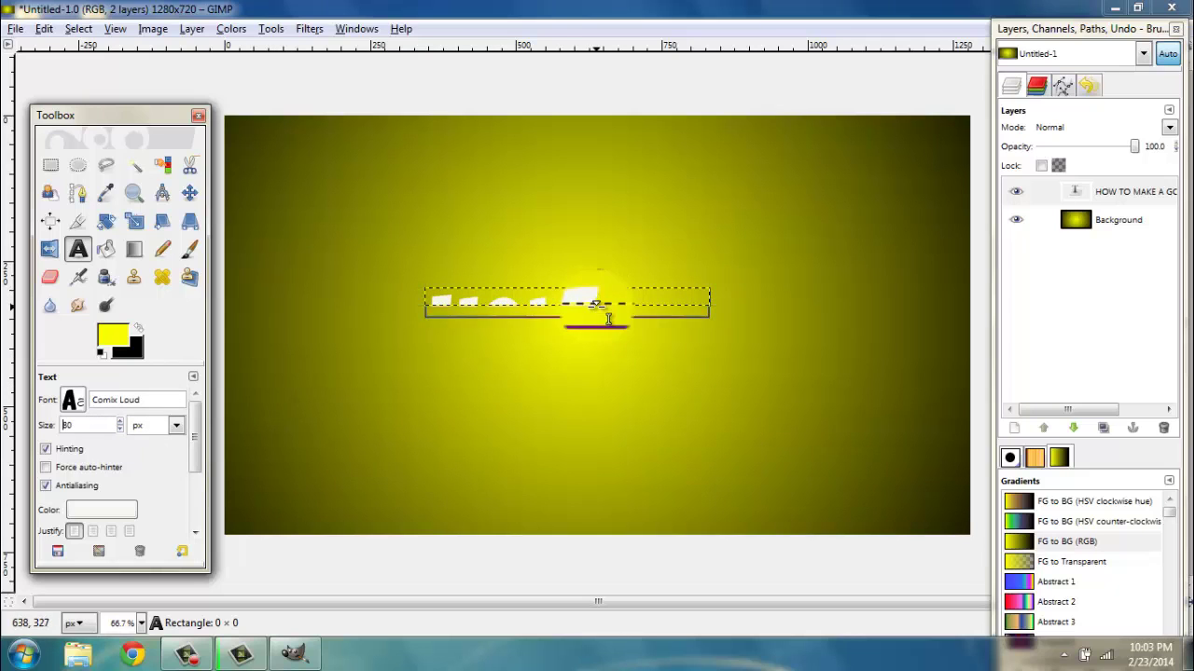
# Step: Enlarge the title's text box downward, to the right and upward to about 696 × 448 px
pyautogui.moveTo(607, 319); pyautogui.dragTo(616, 426)
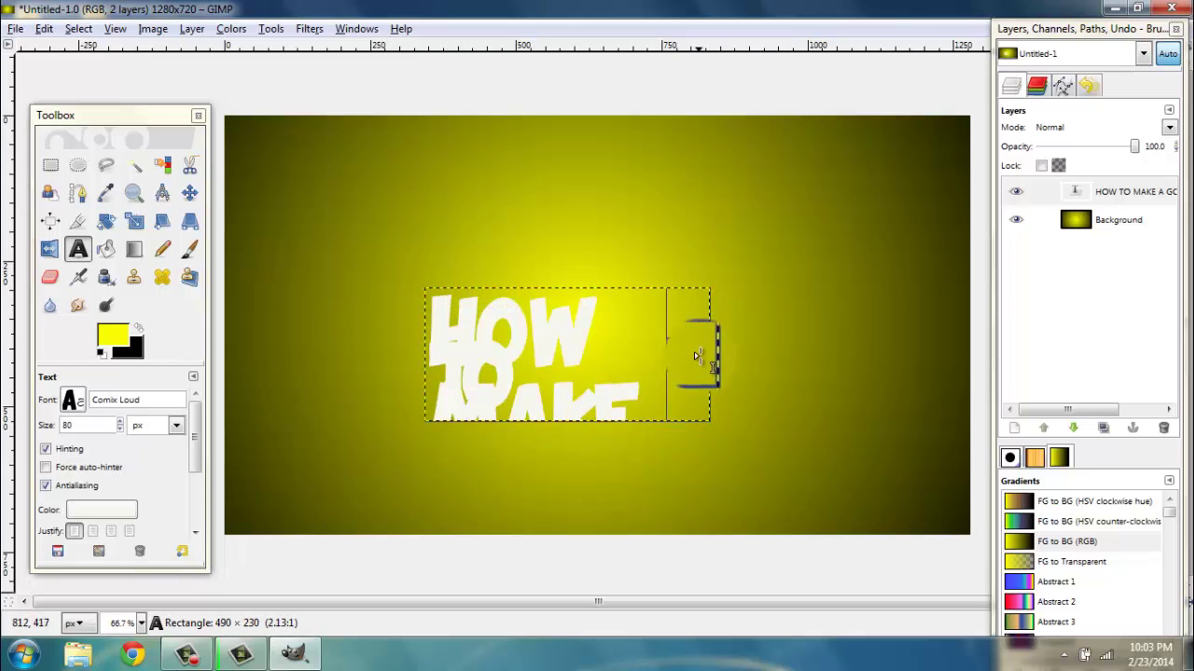
pyautogui.moveTo(695, 352); pyautogui.dragTo(824, 347)
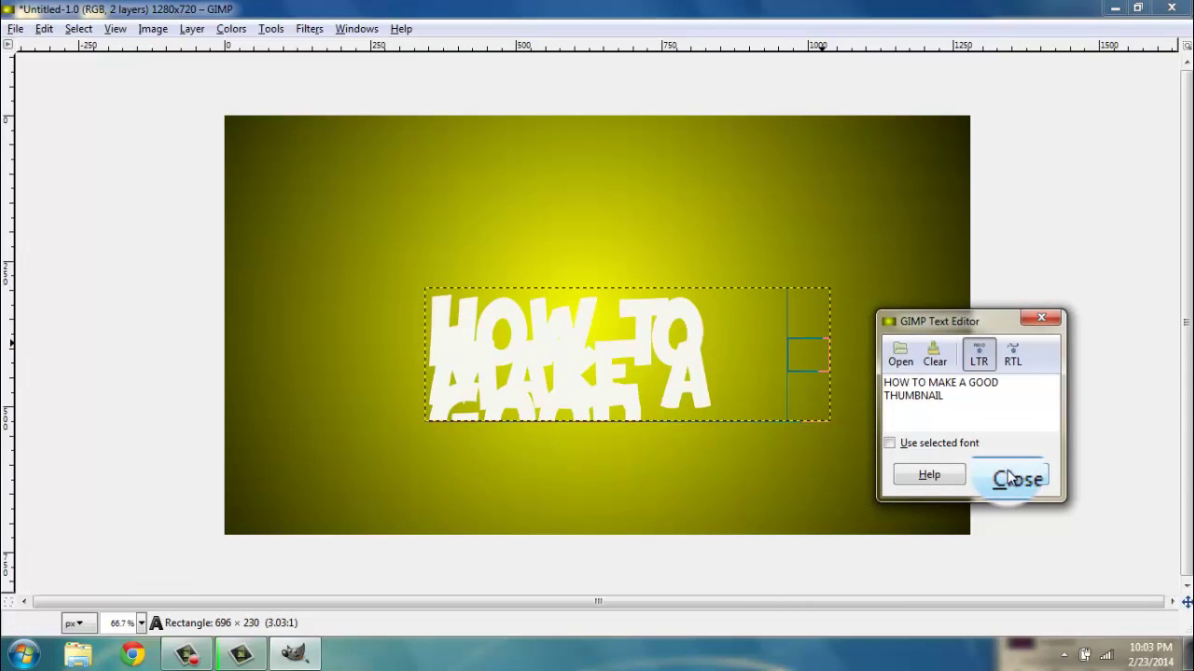
pyautogui.click(1015, 478)
pyautogui.moveTo(631, 308); pyautogui.dragTo(613, 160)
pyautogui.click(1012, 475)
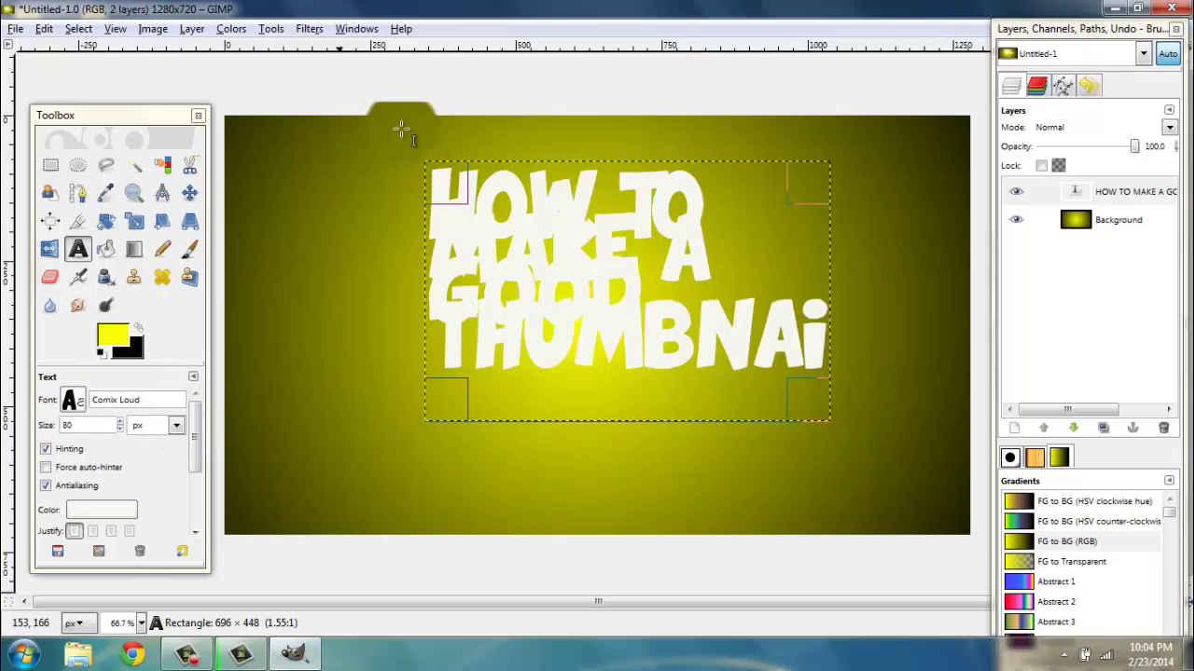
# Step: Break the title into the lines HOW TO, MAKE A, GOOD and THUMBNAIL, separated by blank lines
pyautogui.press('Tab')
pyautogui.click(569, 292)
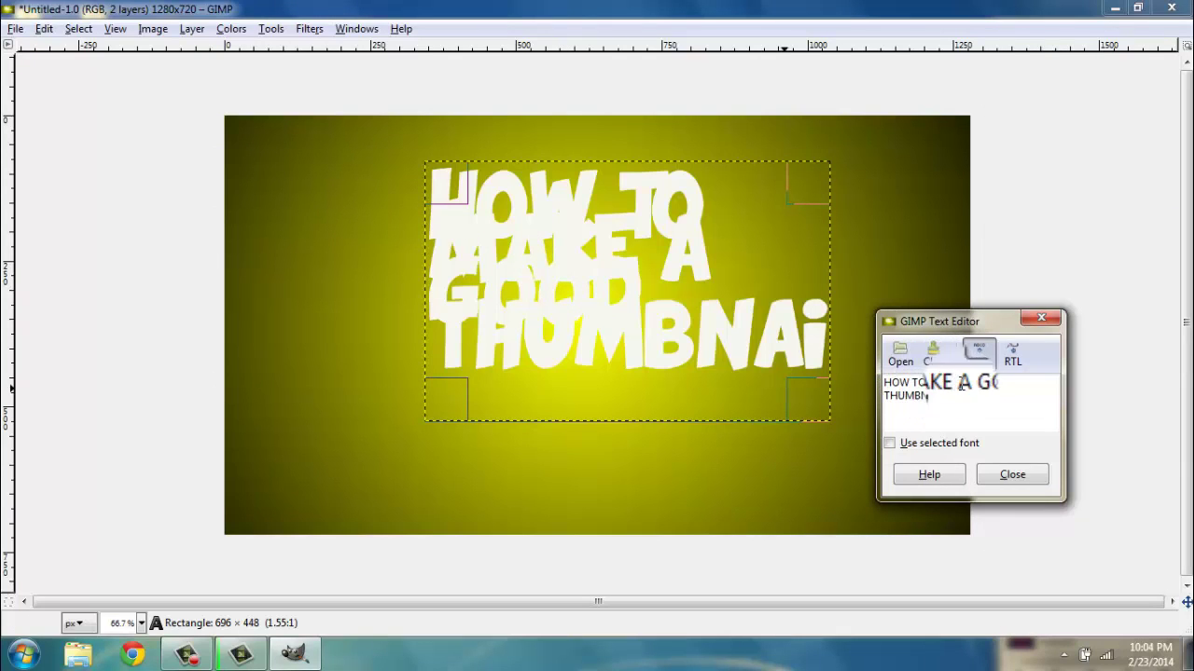
pyautogui.press('Return')
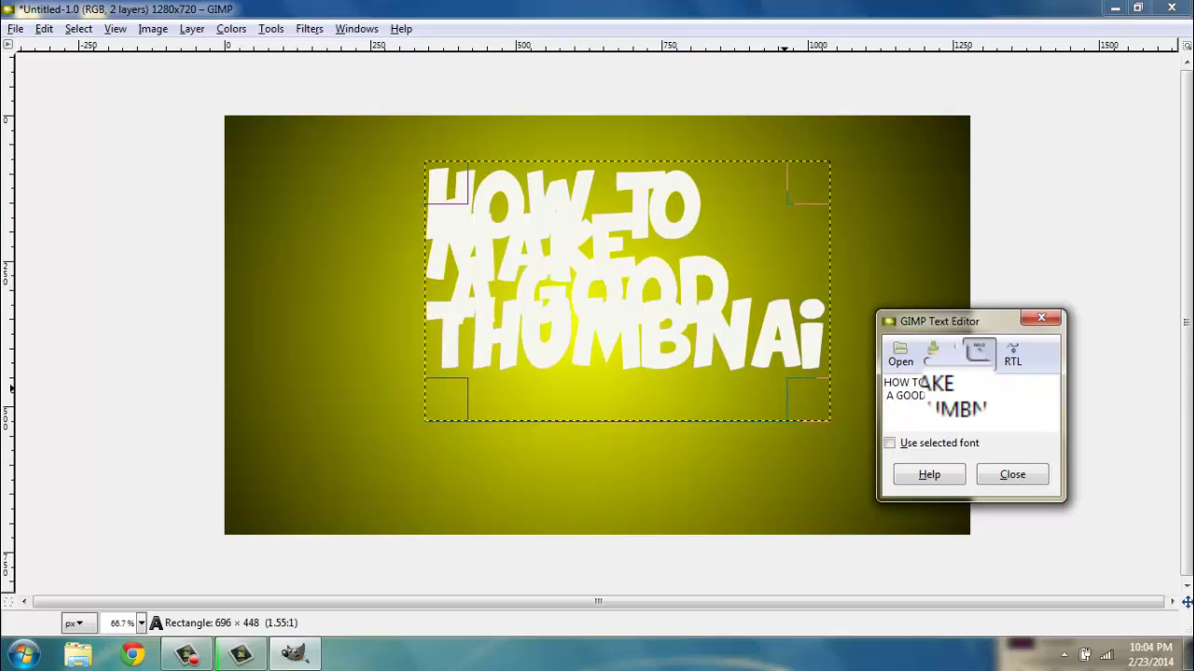
pyautogui.press('BackSpace')
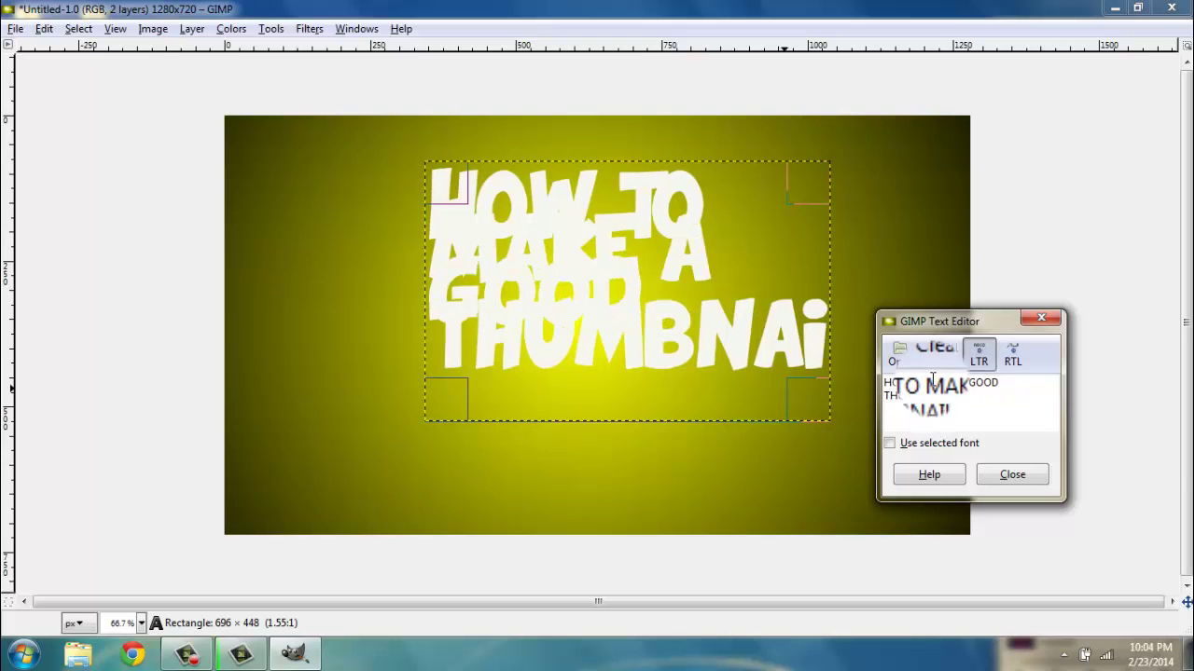
pyautogui.press('Return')
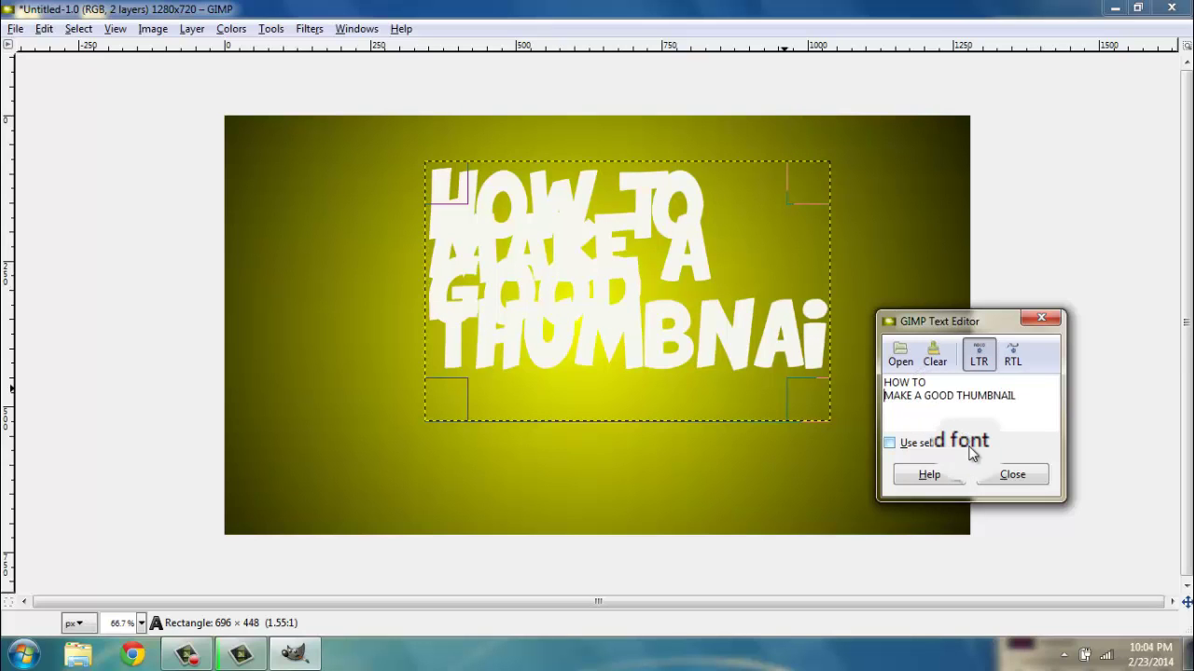
pyautogui.click(926, 410)
pyautogui.press('Return')
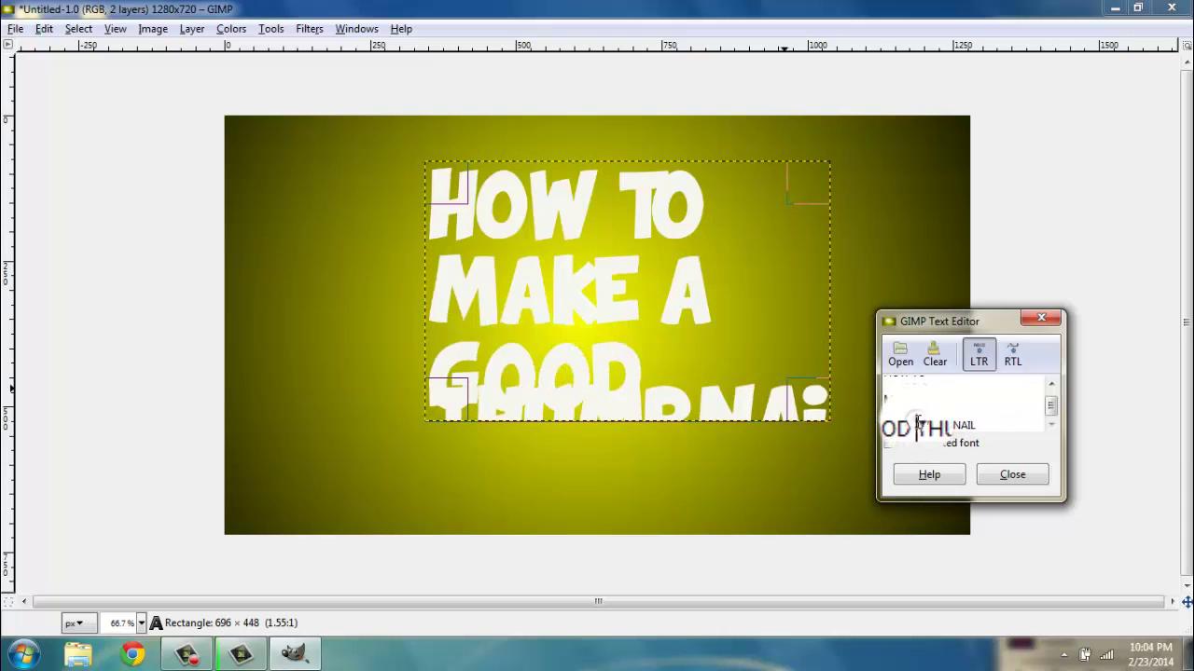
pyautogui.press('Return')
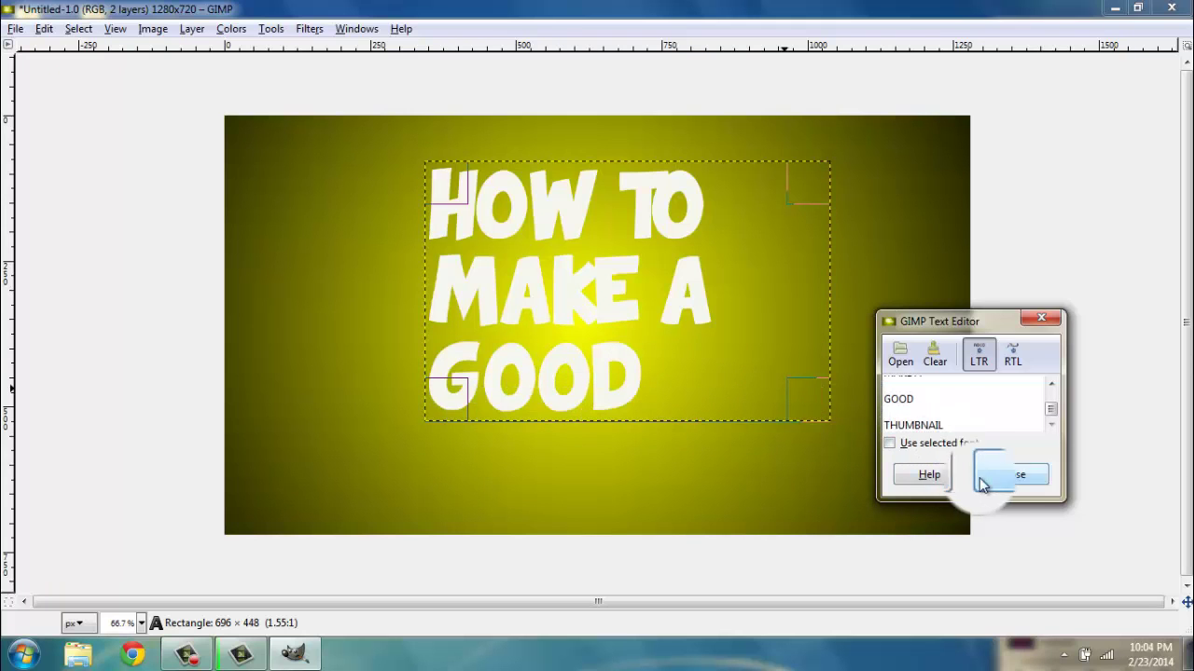
# Step: Extend the title's text box downward to about 696 × 584 px so it covers the THUMBNAIL line
pyautogui.click(999, 472)
pyautogui.moveTo(640, 414); pyautogui.dragTo(643, 491)
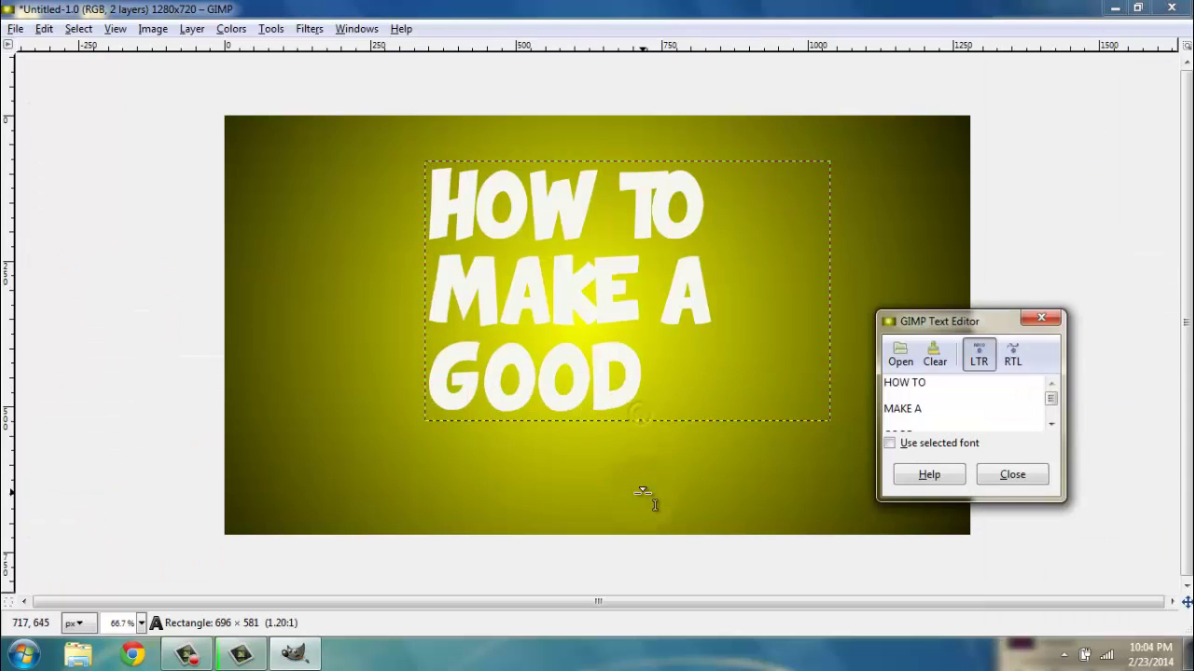
pyautogui.click(1005, 481)
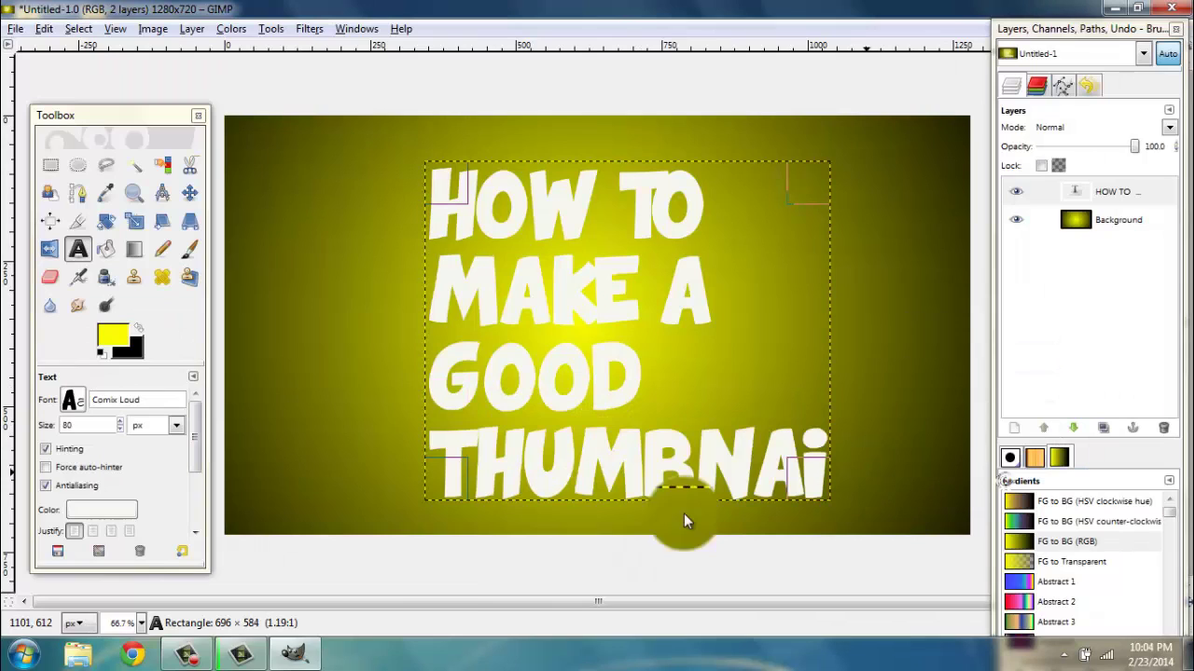
pyautogui.click(285, 648)
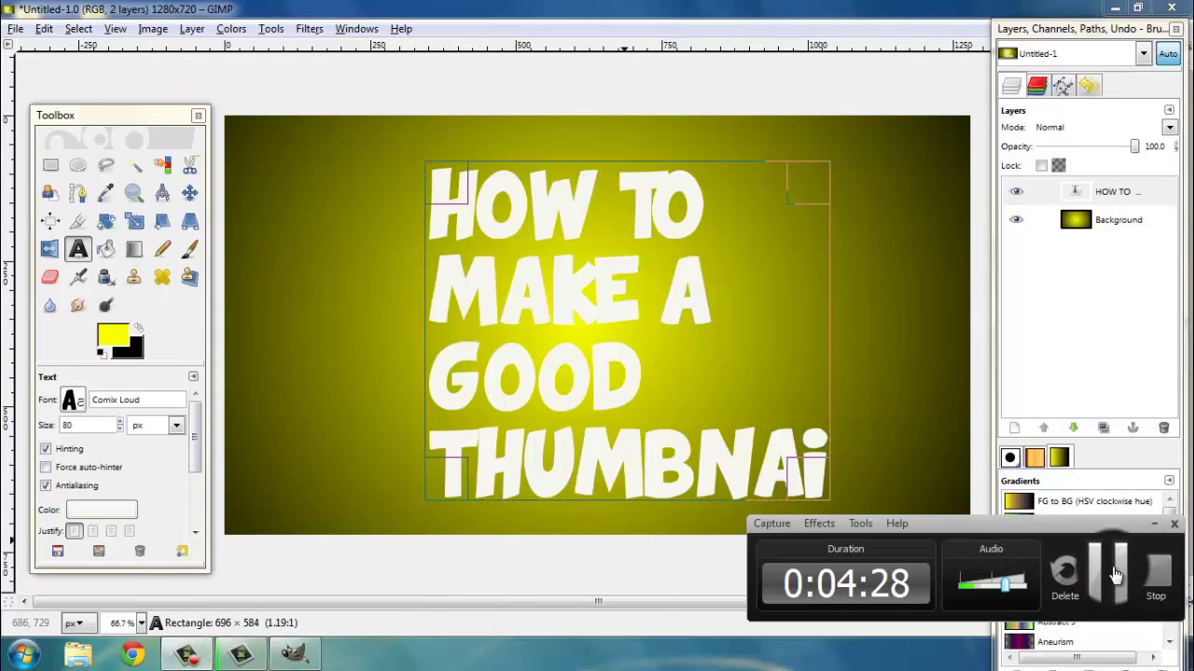
pyautogui.click(1116, 575)
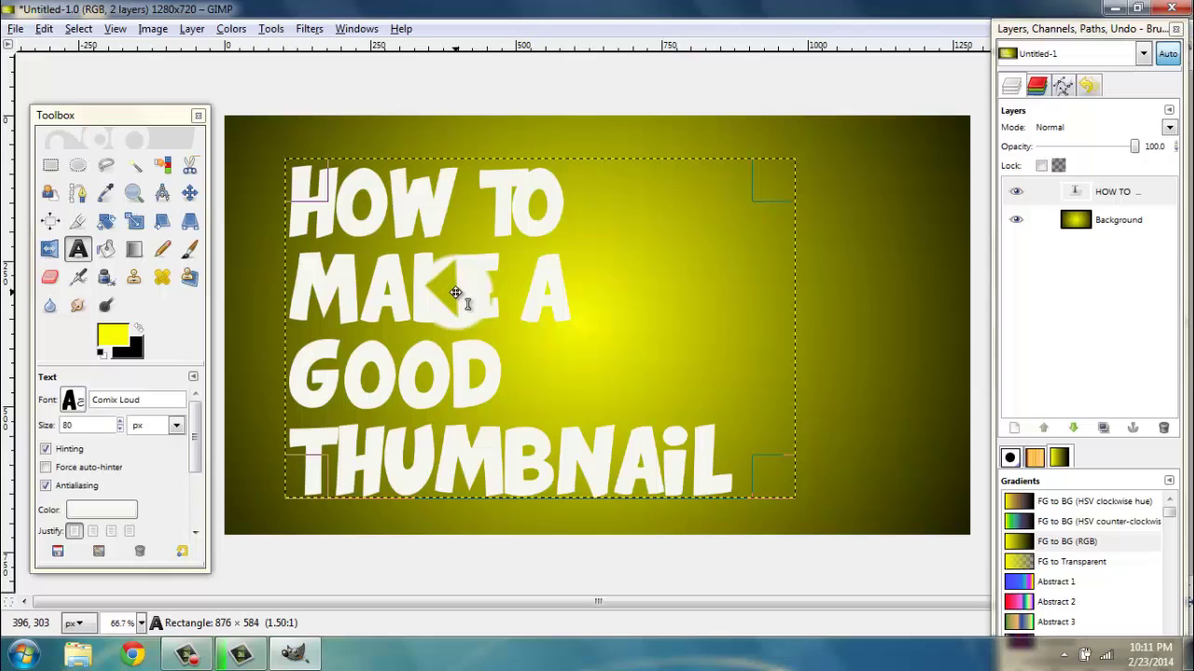
# Step: Choose the Paintbrush tool in Normal mode and set its brush to starburst
pyautogui.click(191, 246)
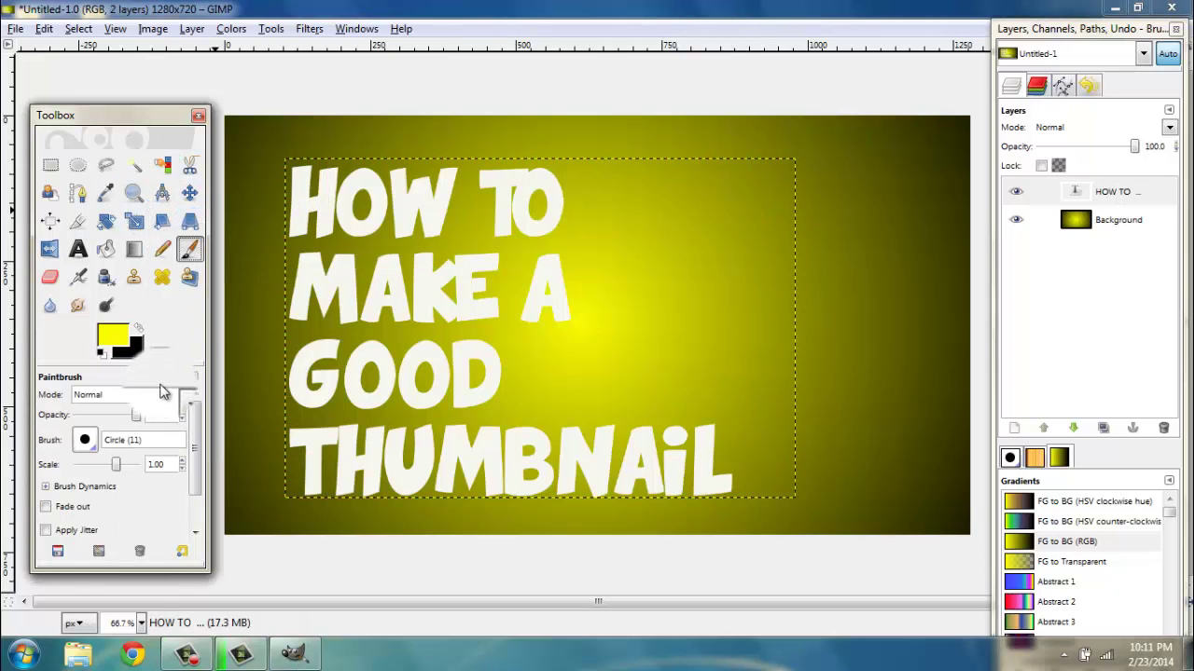
pyautogui.click(157, 405)
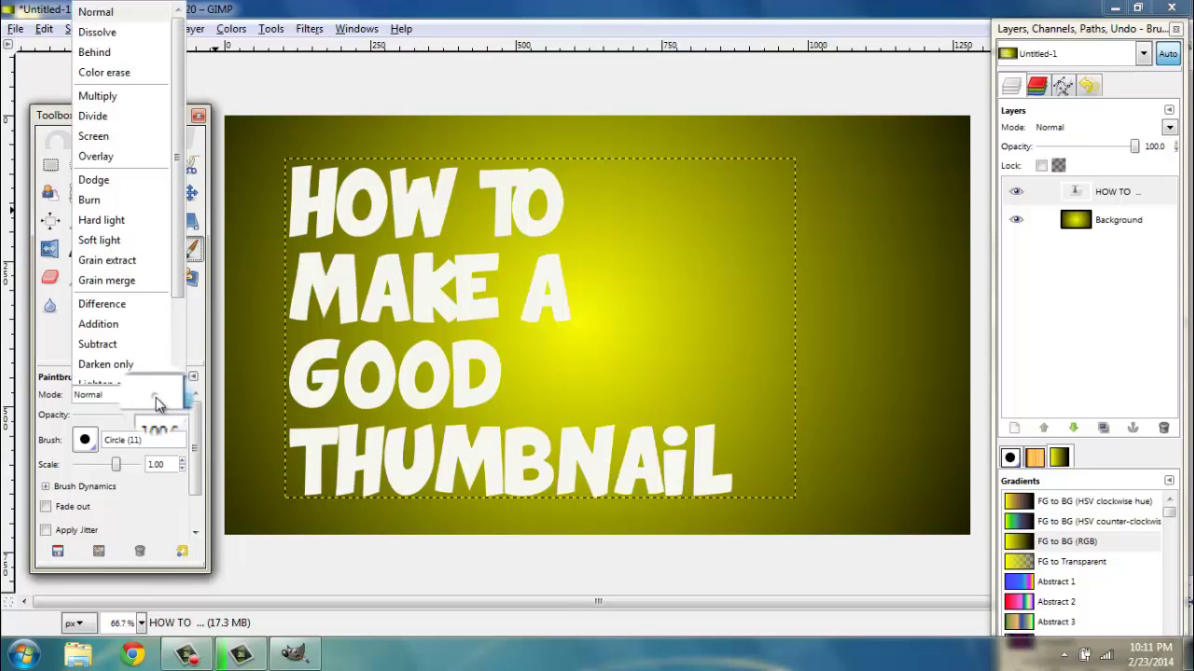
pyautogui.click(157, 405)
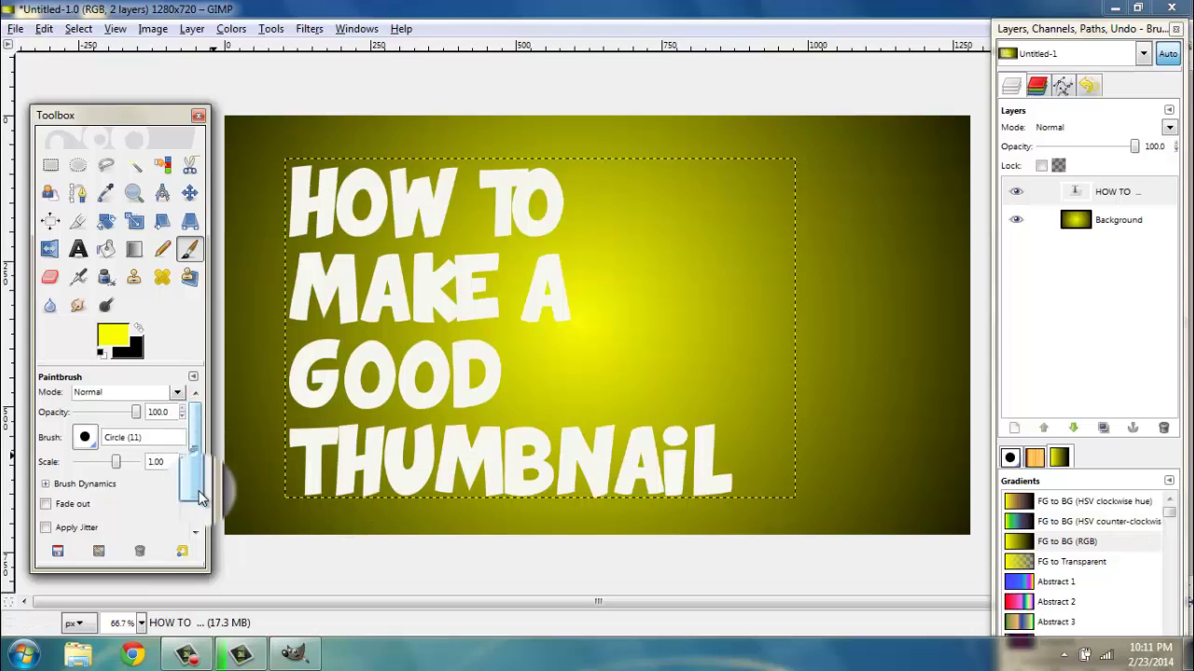
pyautogui.scroll(-1, 200, 495)
pyautogui.scroll(1, 201, 497)
pyautogui.click(81, 441)
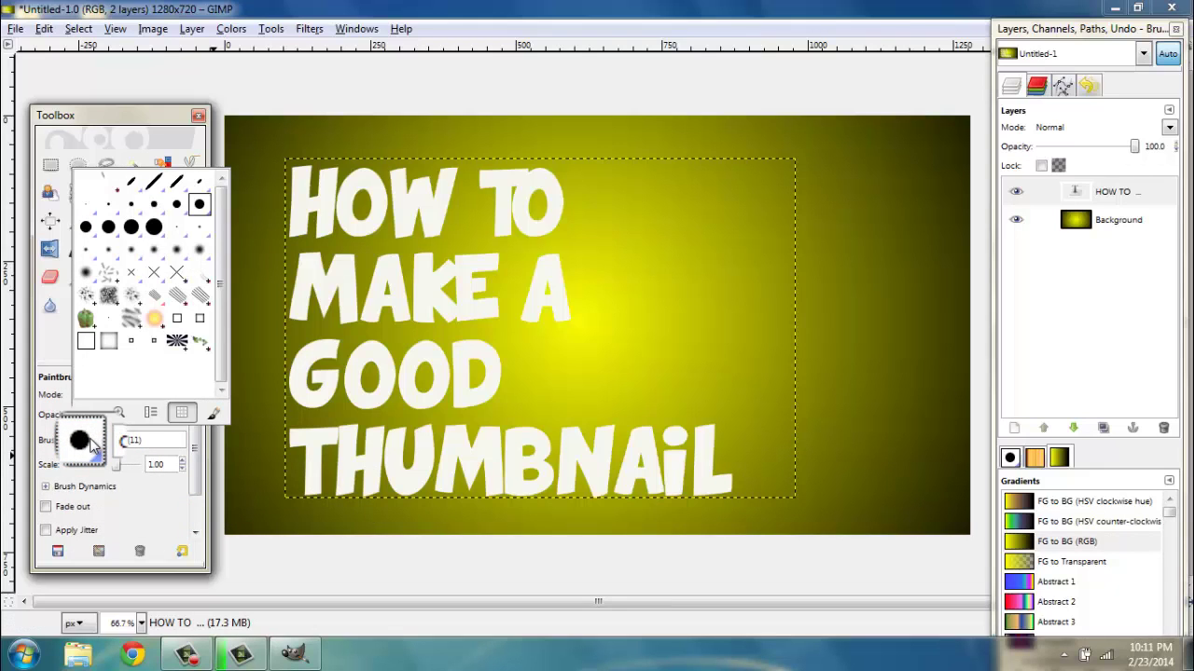
pyautogui.doubleClick(177, 340)
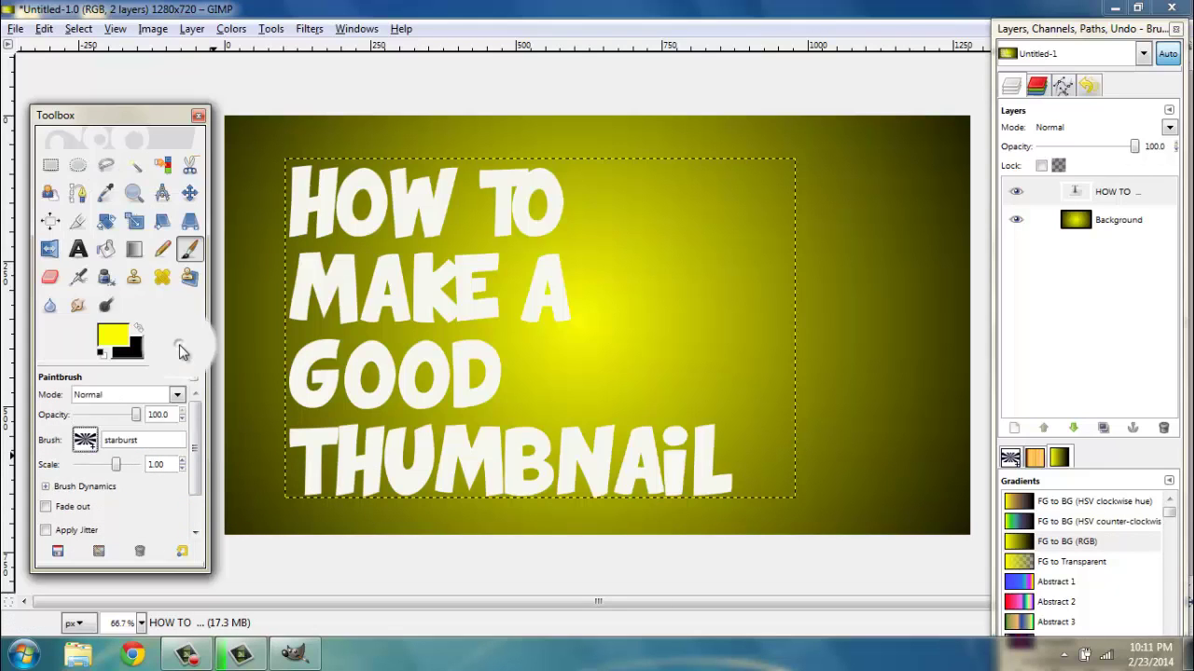
# Step: Undo a trial starburst stamp on the text layer and stamp the starburst once at the canvas centre on the Background layer
pyautogui.click(599, 328)
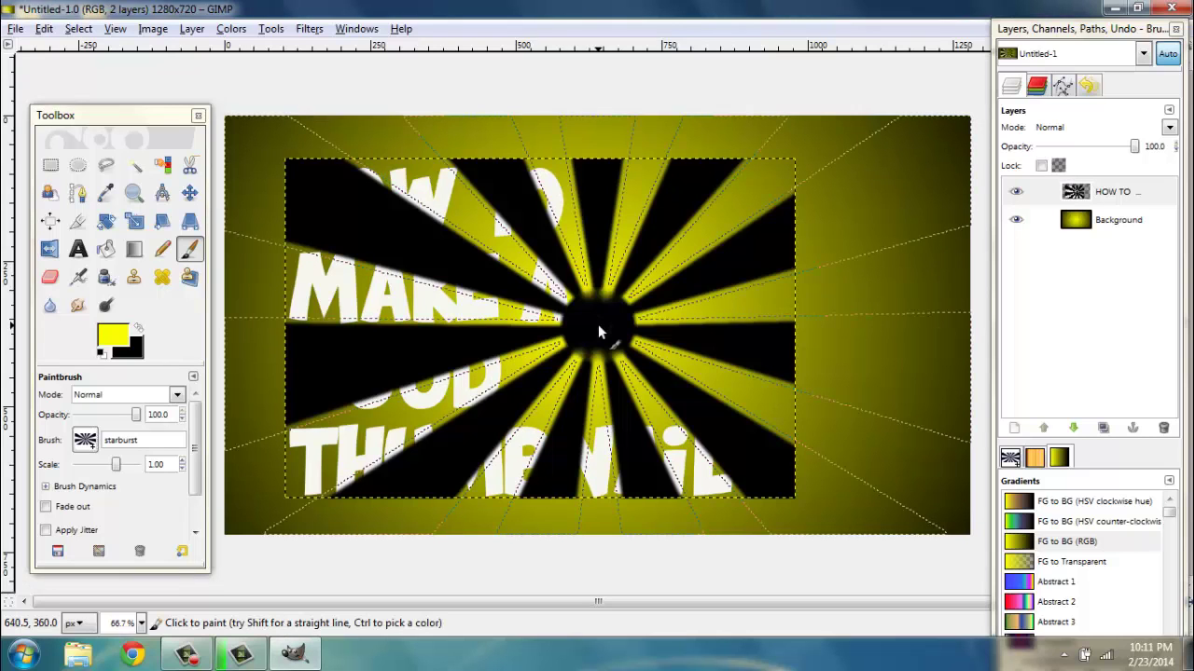
pyautogui.hotkey('ctrl', 'z')
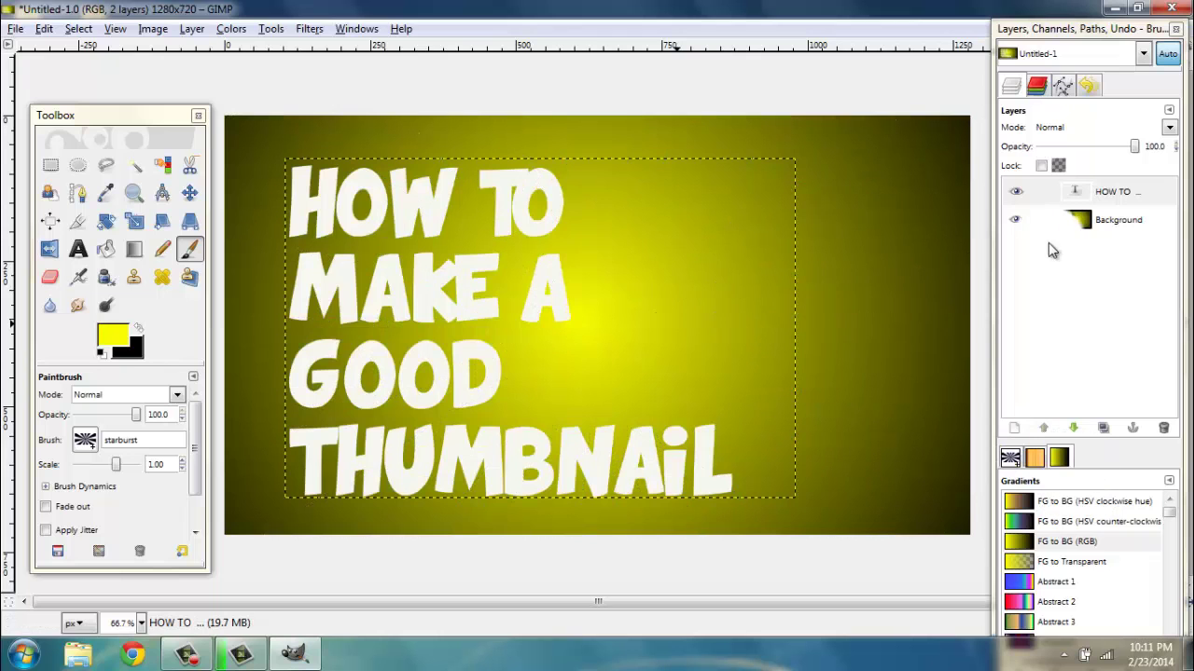
pyautogui.moveTo(1075, 222); pyautogui.dragTo(1069, 220)
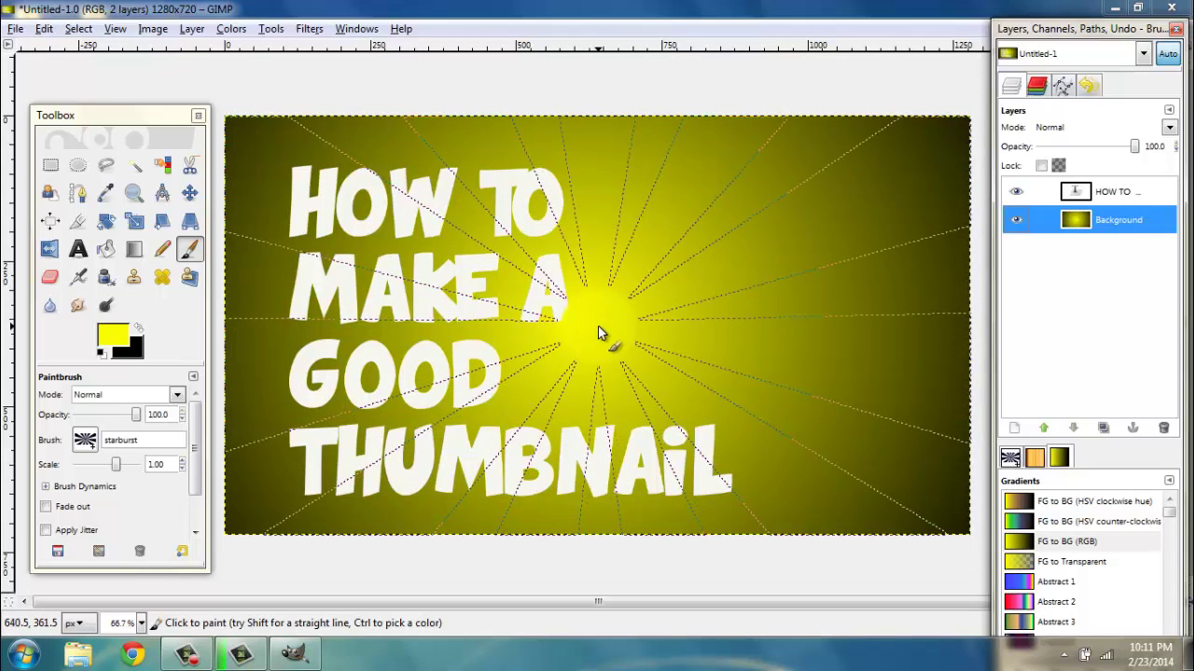
pyautogui.click(598, 326)
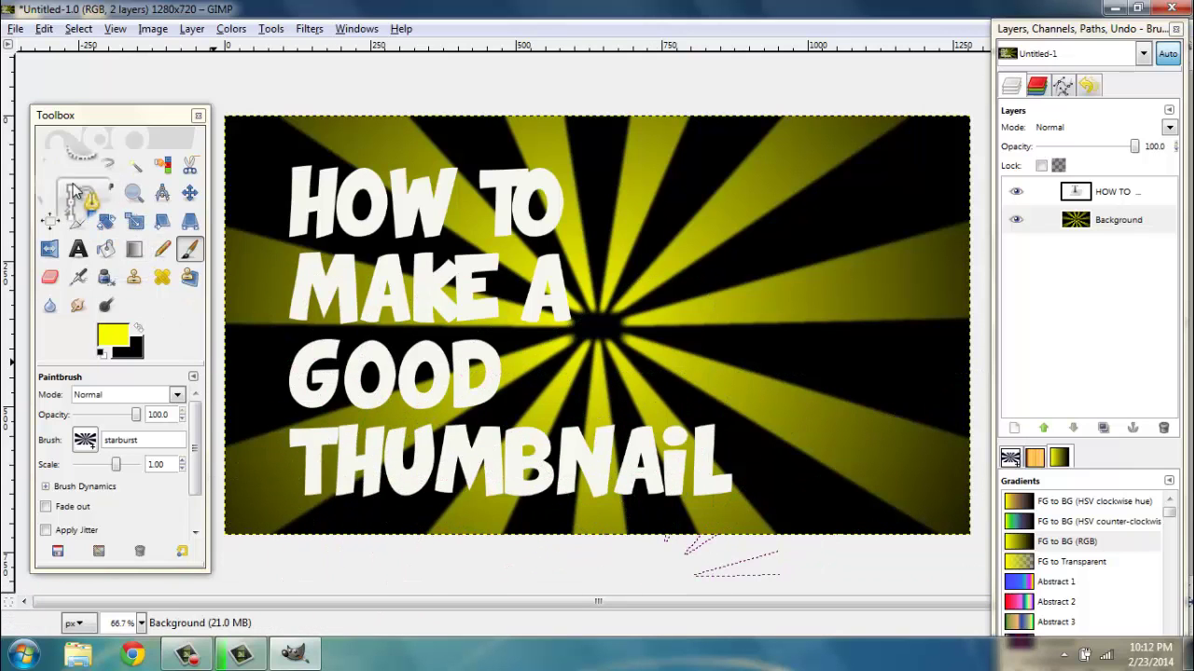
# Step: Keep the Paintbrush blend mode at Normal and switch to the Move tool
pyautogui.click(117, 396)
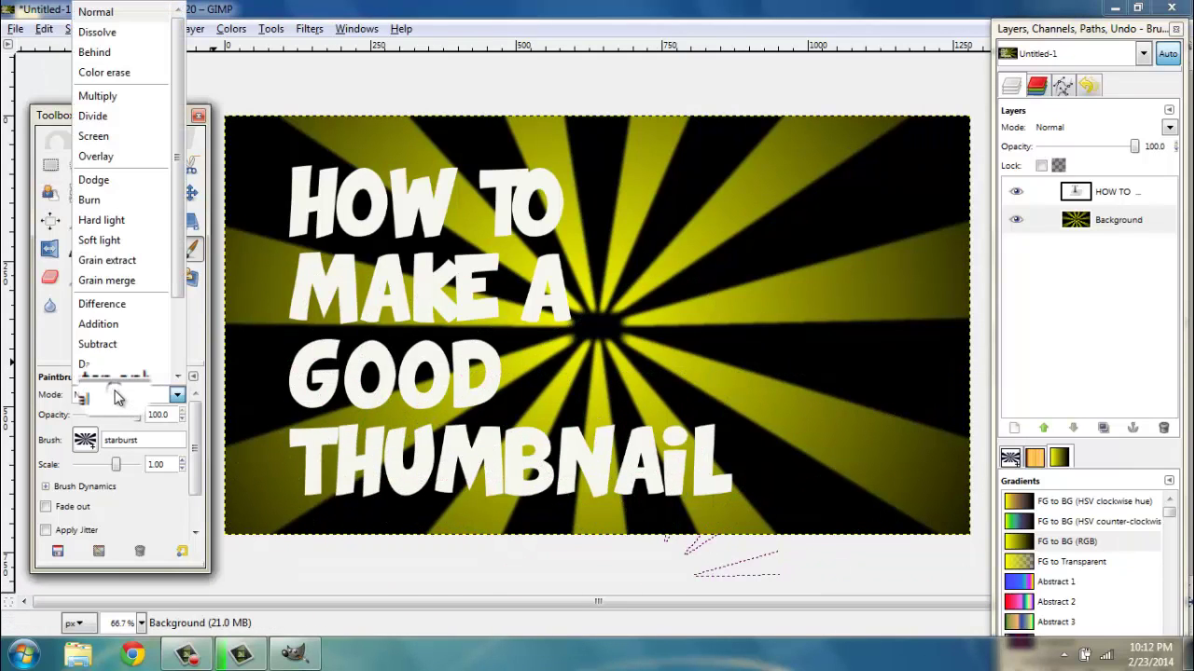
pyautogui.click(116, 397)
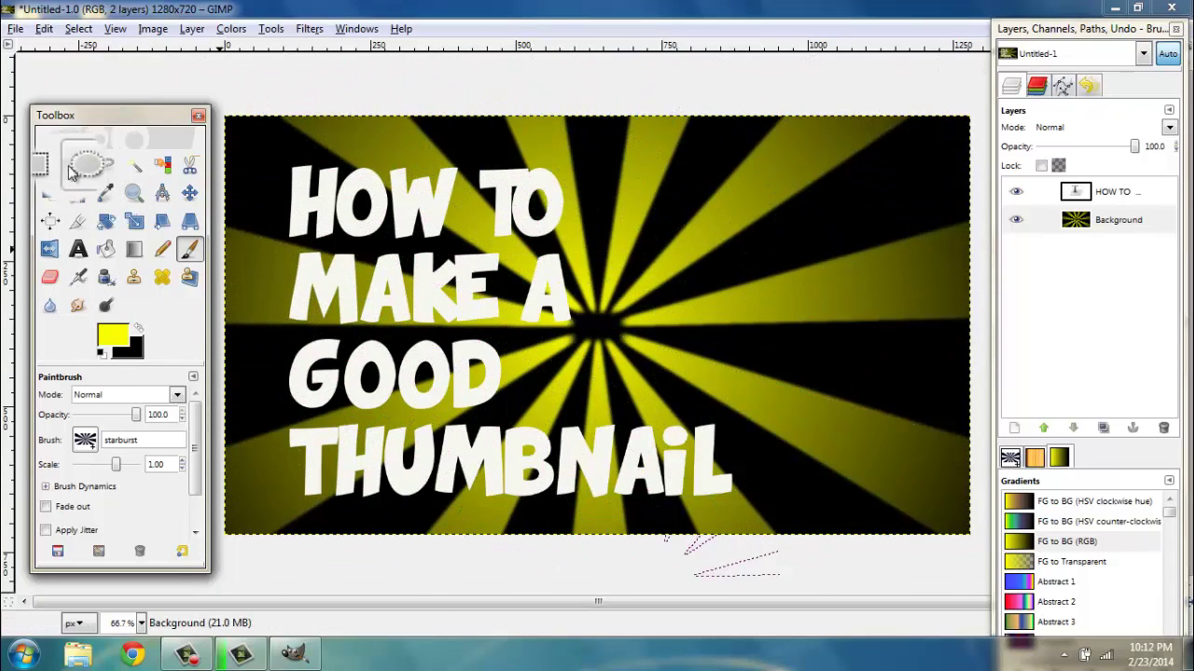
pyautogui.click(189, 192)
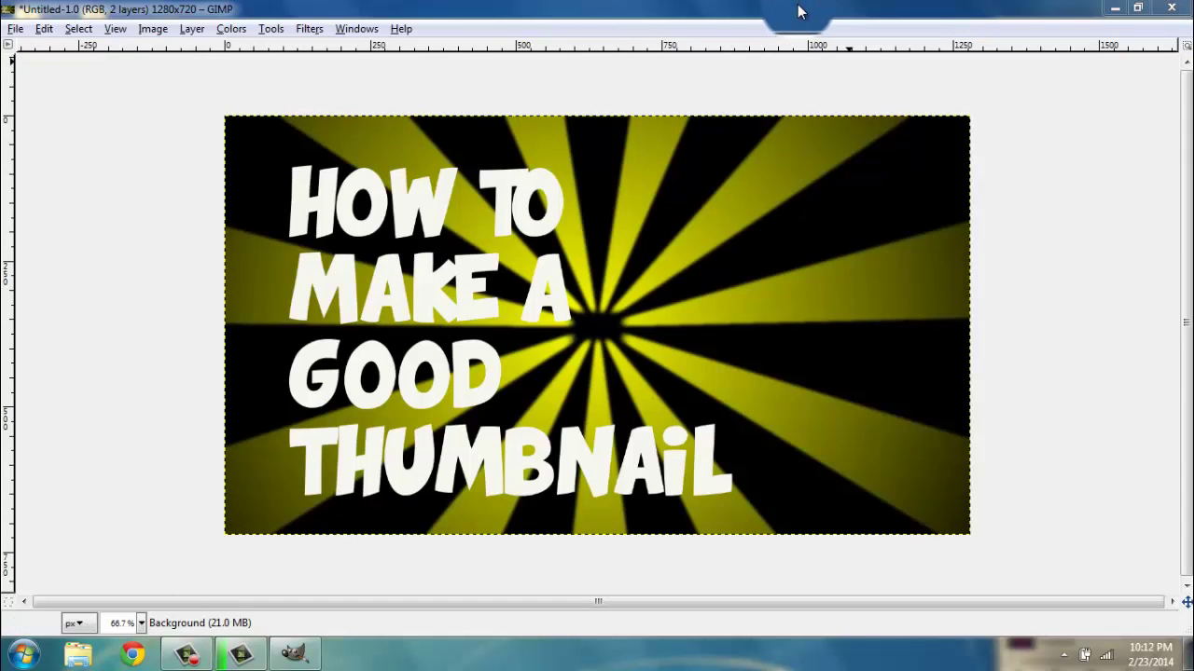
pyautogui.moveTo(800, 12)
pyautogui.mouseDown()
pyautogui.moveTo(830, 171)
pyautogui.moveTo(799, 35)
pyautogui.mouseUp()
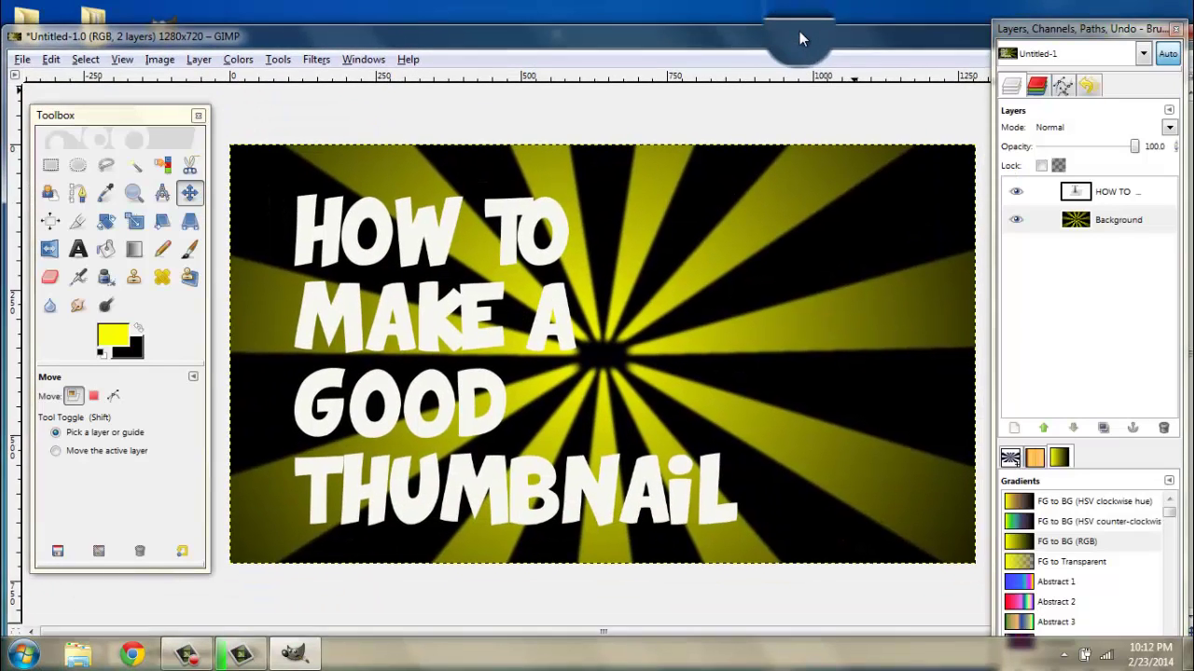
pyautogui.moveTo(692, 40); pyautogui.dragTo(556, 72)
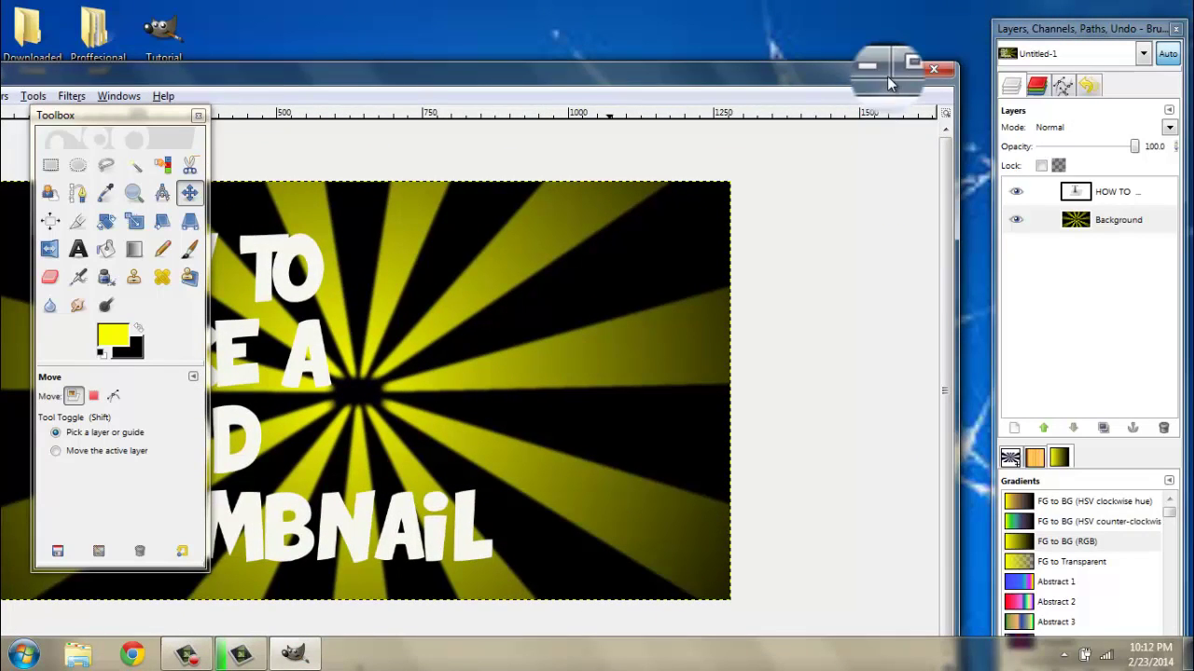
pyautogui.click(909, 68)
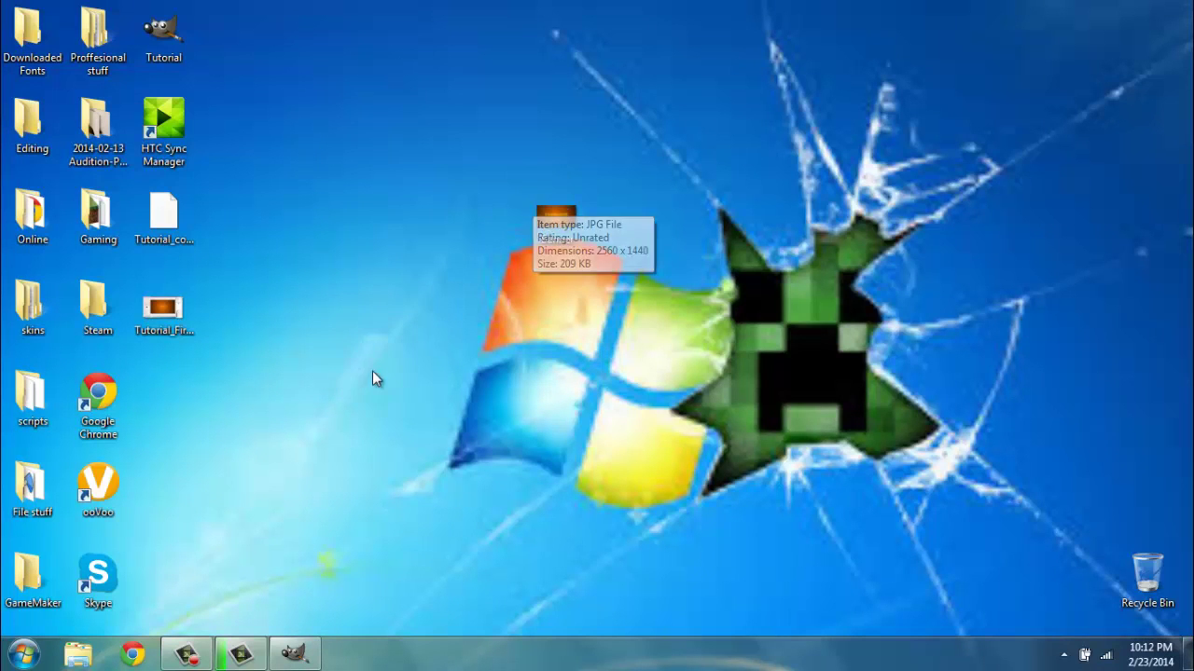
# Step: Switch to Google Chrome and go to iconarchive.com
pyautogui.click(133, 654)
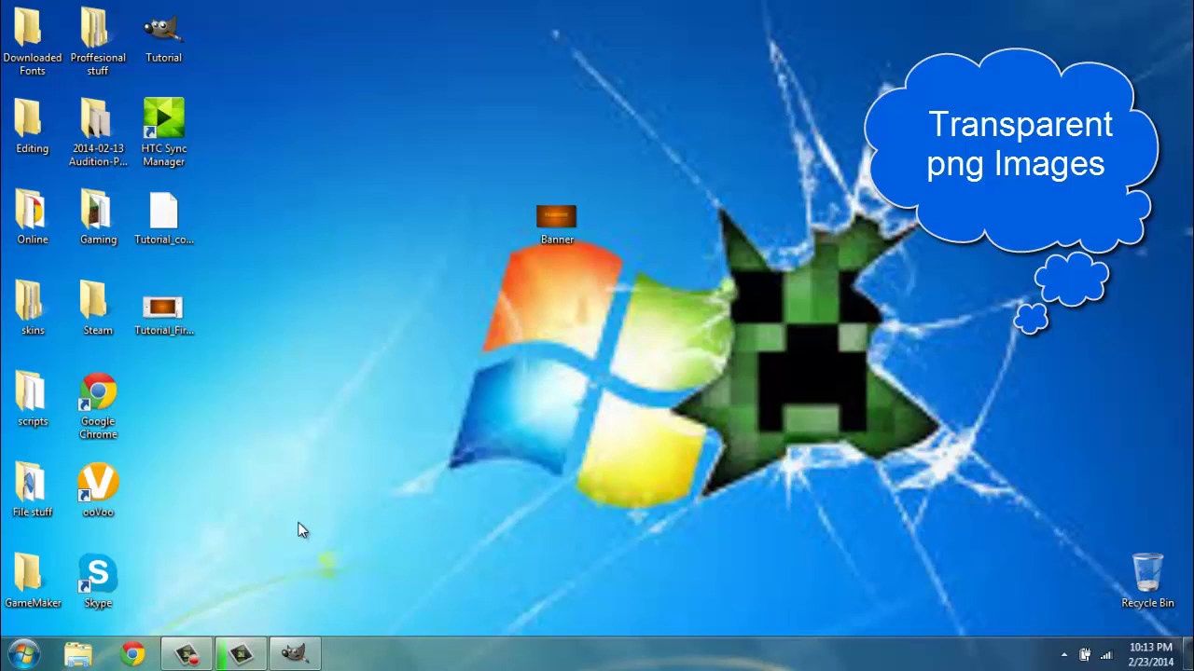
pyautogui.click(187, 653)
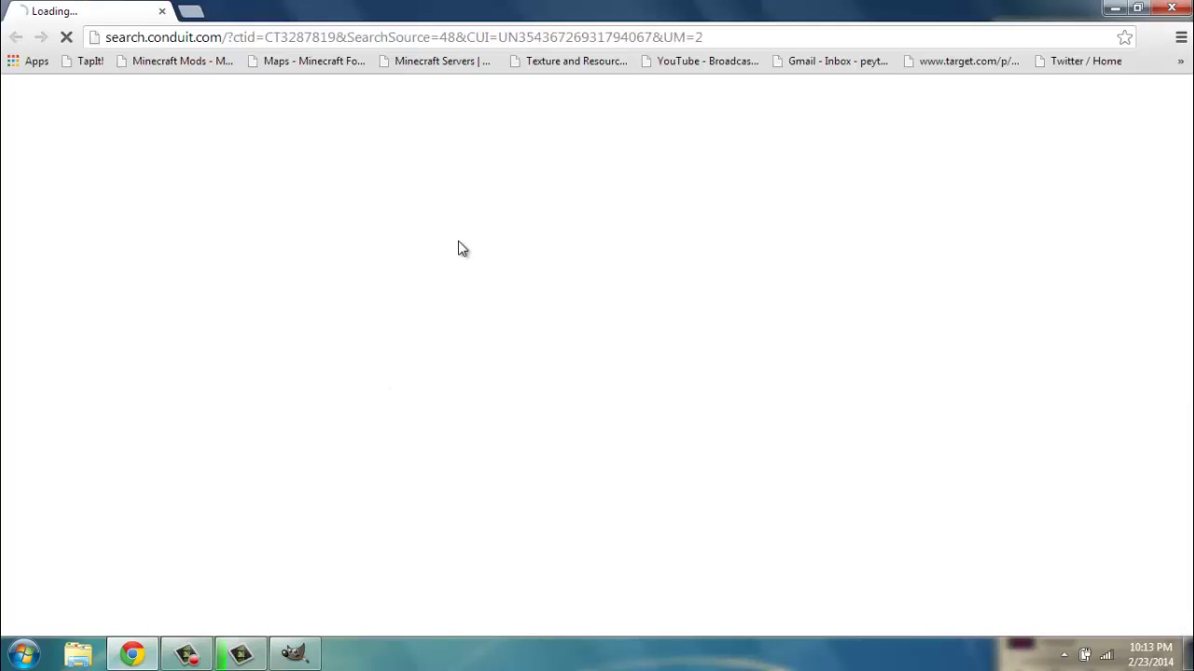
pyautogui.click(424, 45)
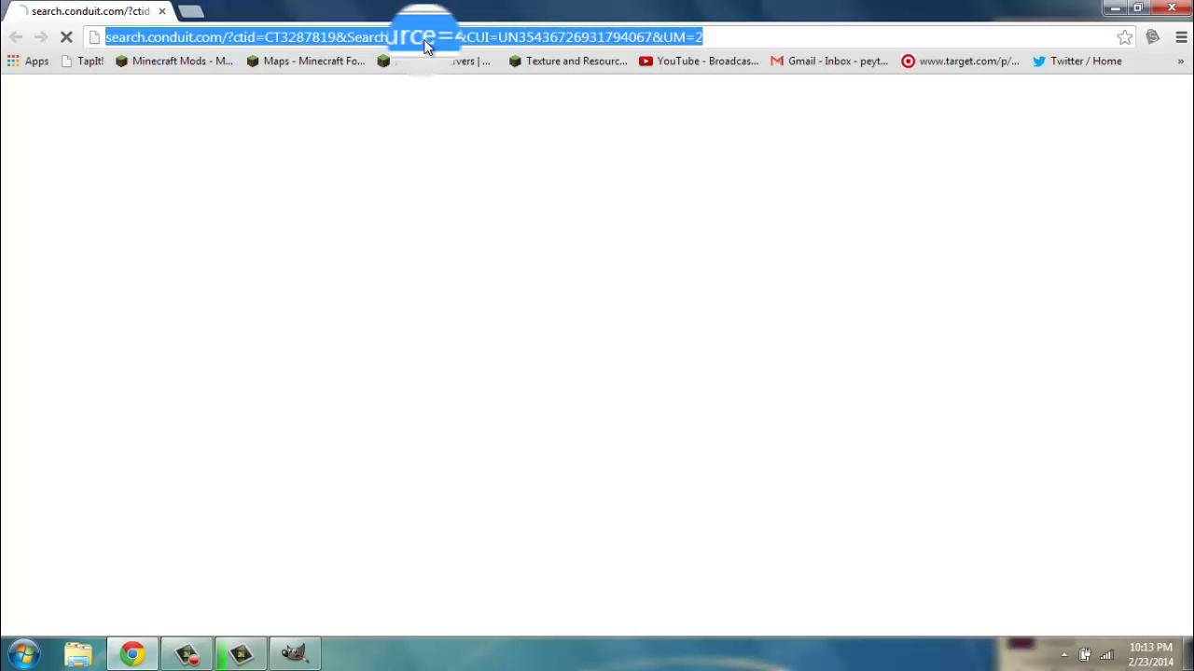
pyautogui.write('ic')
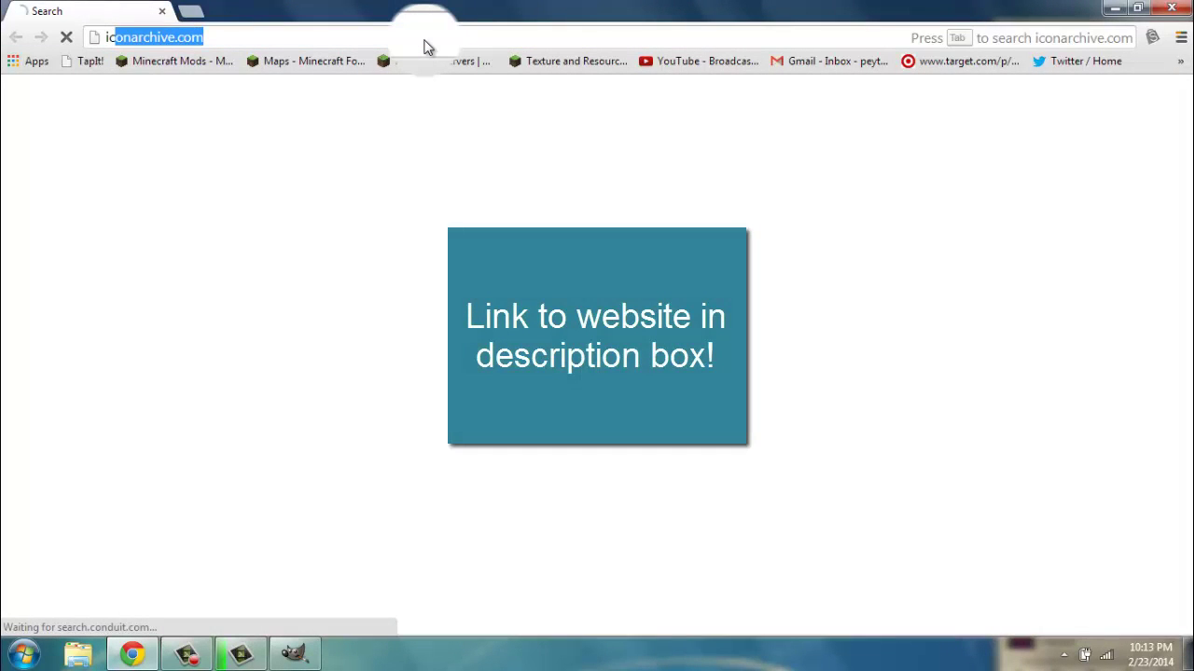
pyautogui.press('Return')
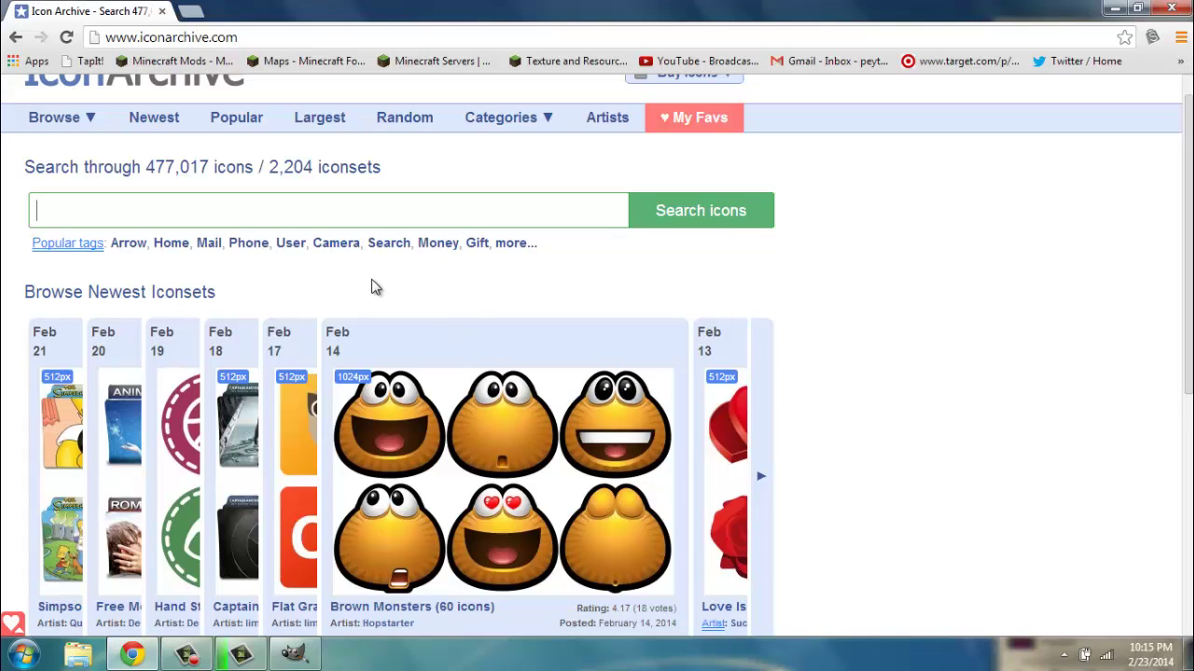
# Step: Open the Camera popular tag on IconArchive and look through its transparent icons
pyautogui.click(338, 246)
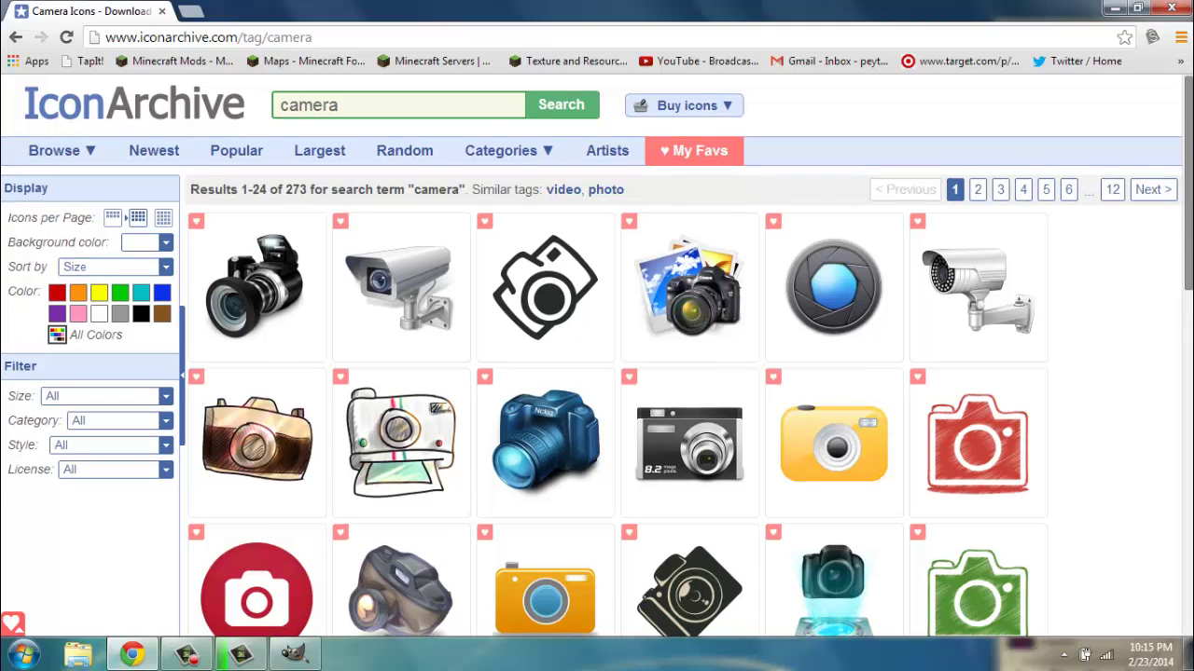
pyautogui.scroll(-1, 597, 373)
pyautogui.scroll(-2, 596, 373)
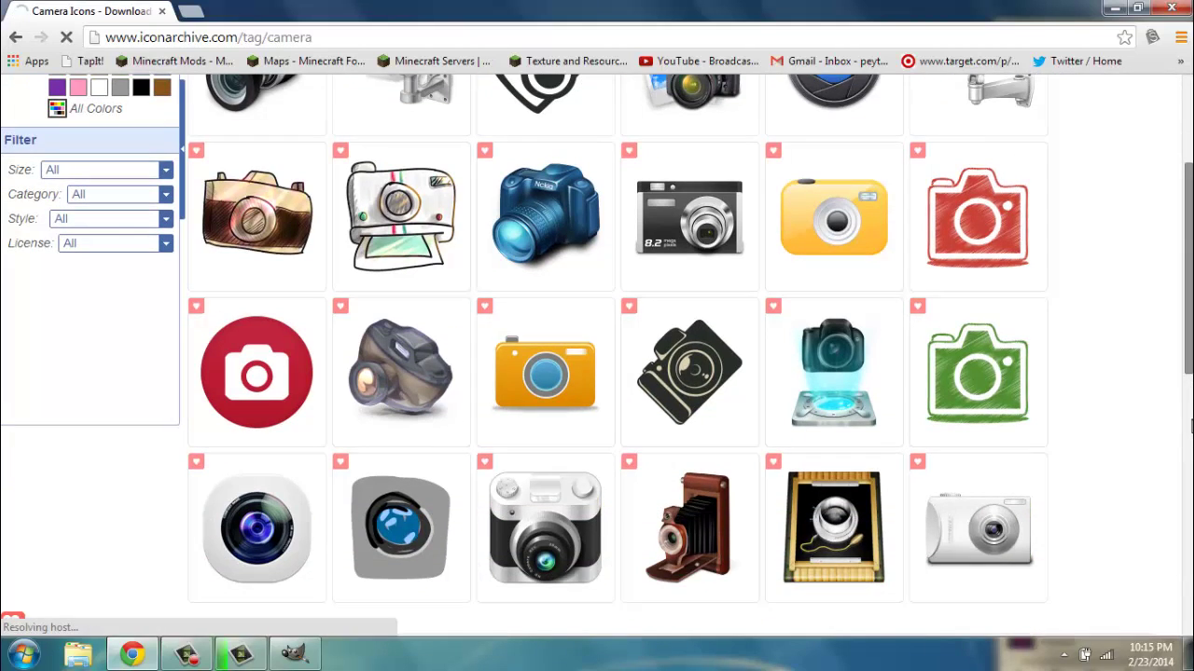
pyautogui.scroll(-2, 1190, 401)
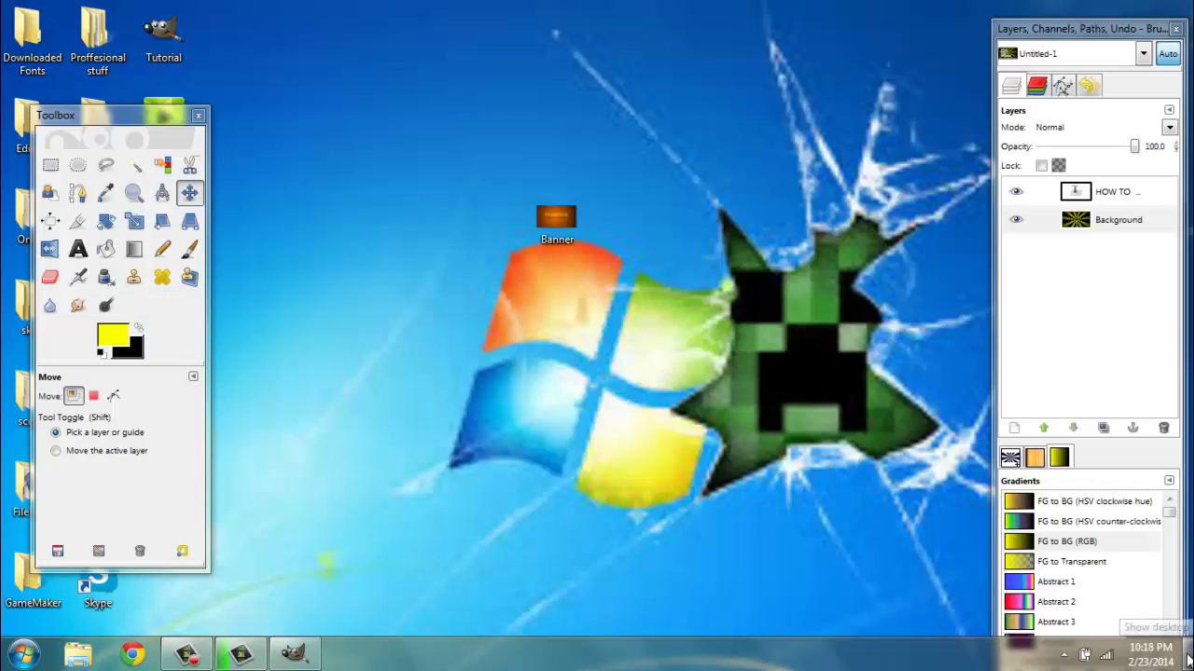
# Step: Show the desktop and move the Banner-design-icon file to an empty area near its centre
pyautogui.click(1187, 660)
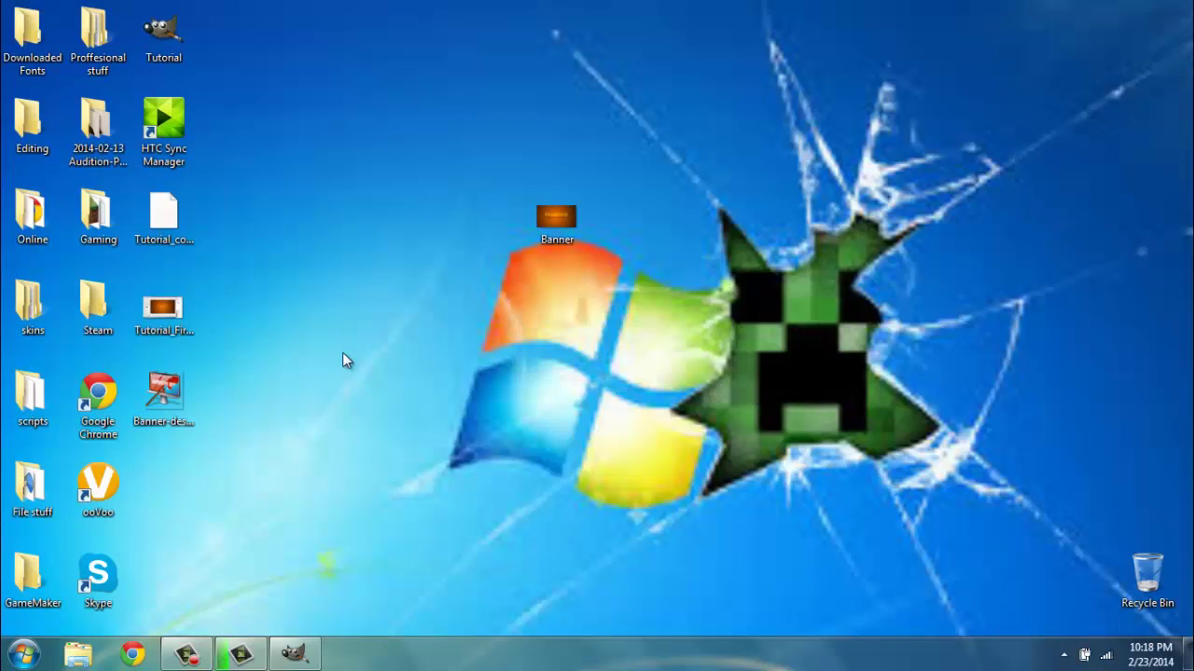
pyautogui.moveTo(183, 398); pyautogui.dragTo(445, 408)
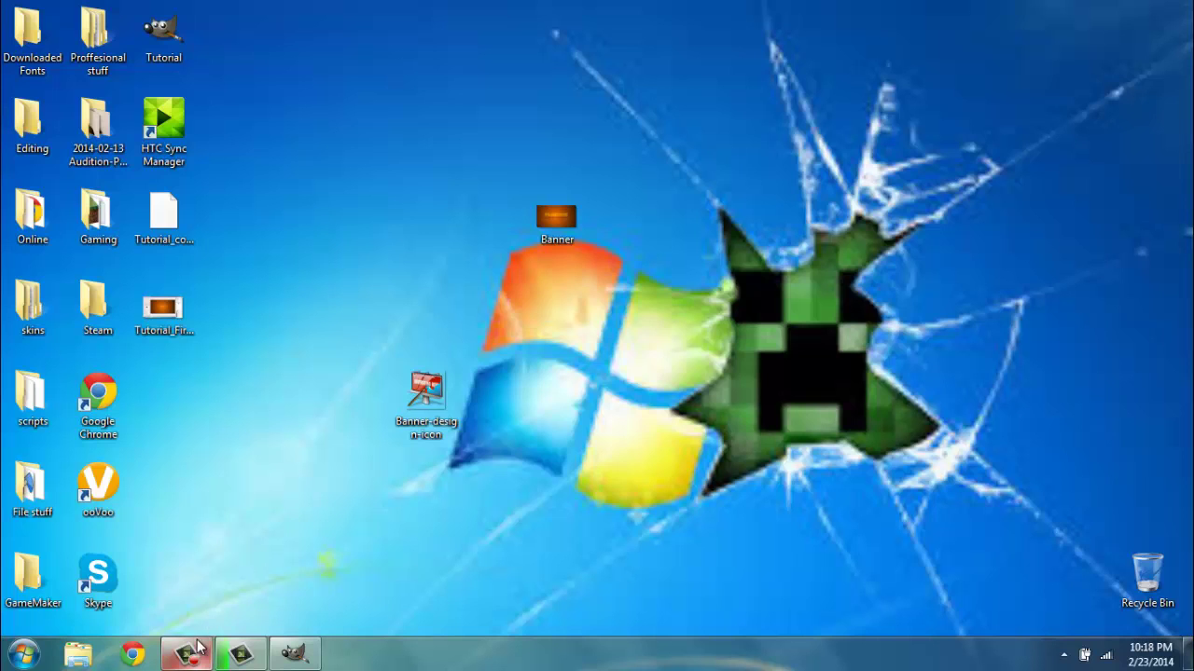
# Step: Switch to GIMP, add Banner-design-icon.png from the Desktop as a layer and move it to the canvas's right side
pyautogui.click(295, 653)
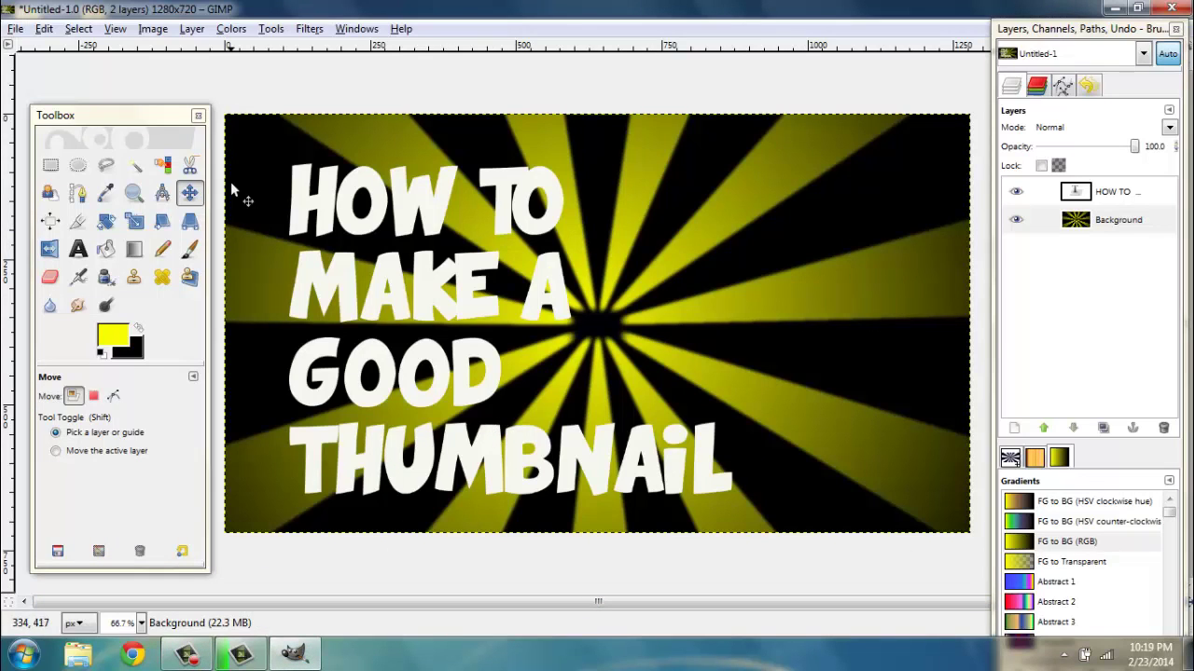
pyautogui.click(13, 29)
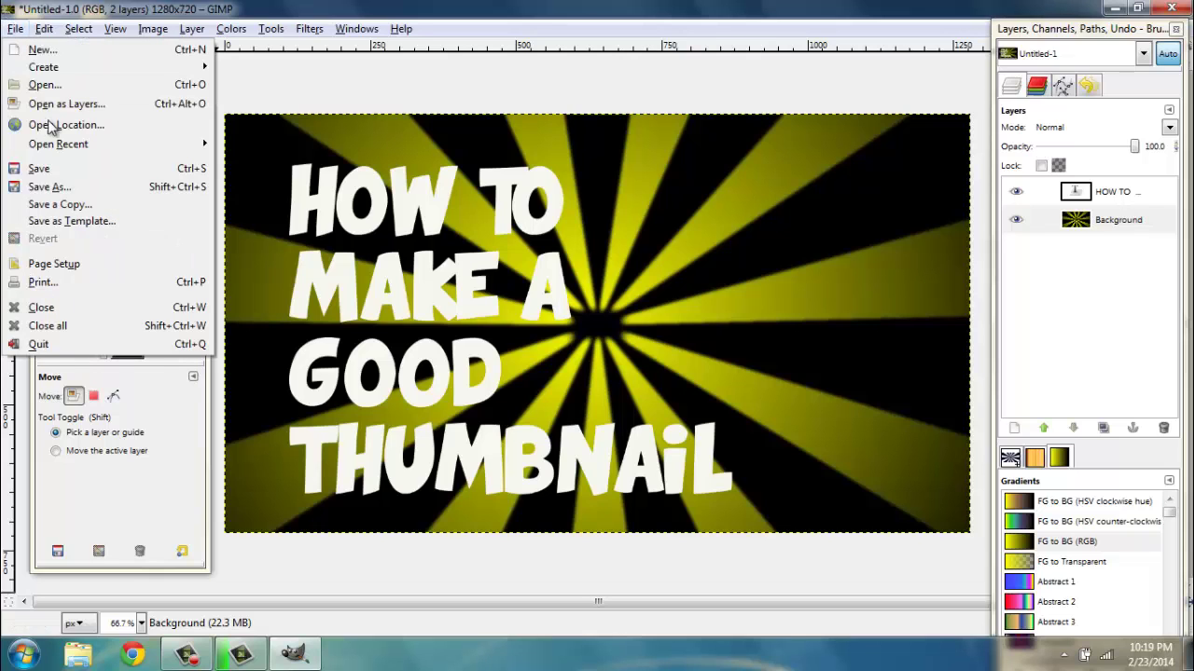
pyautogui.click(93, 103)
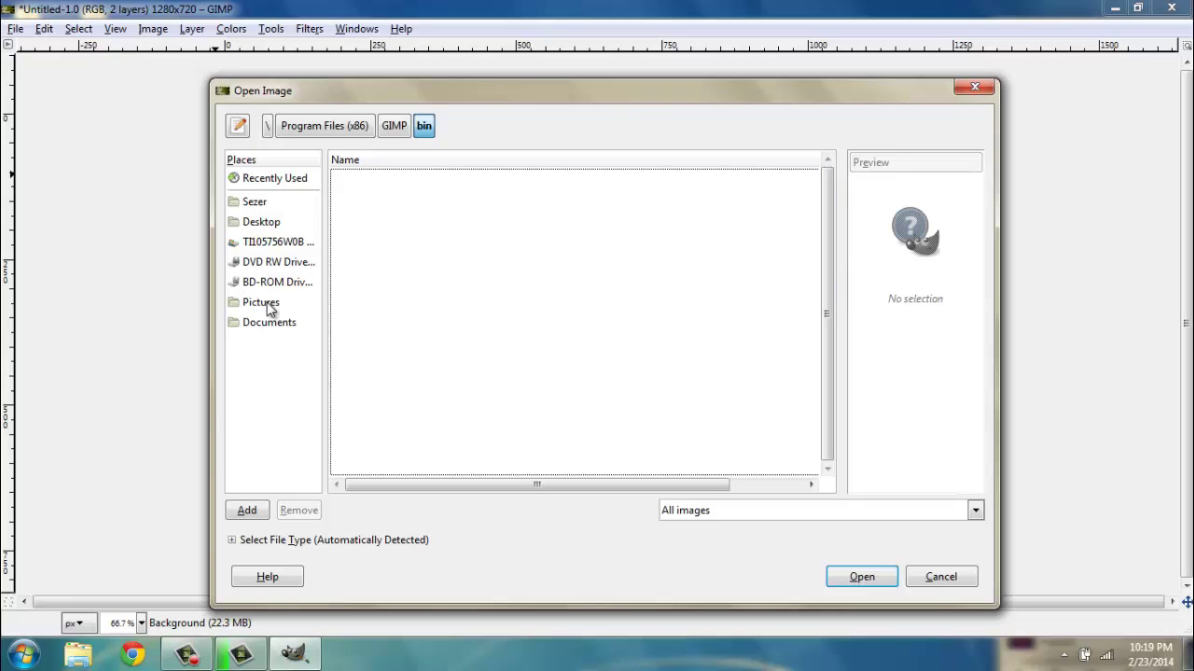
pyautogui.click(274, 225)
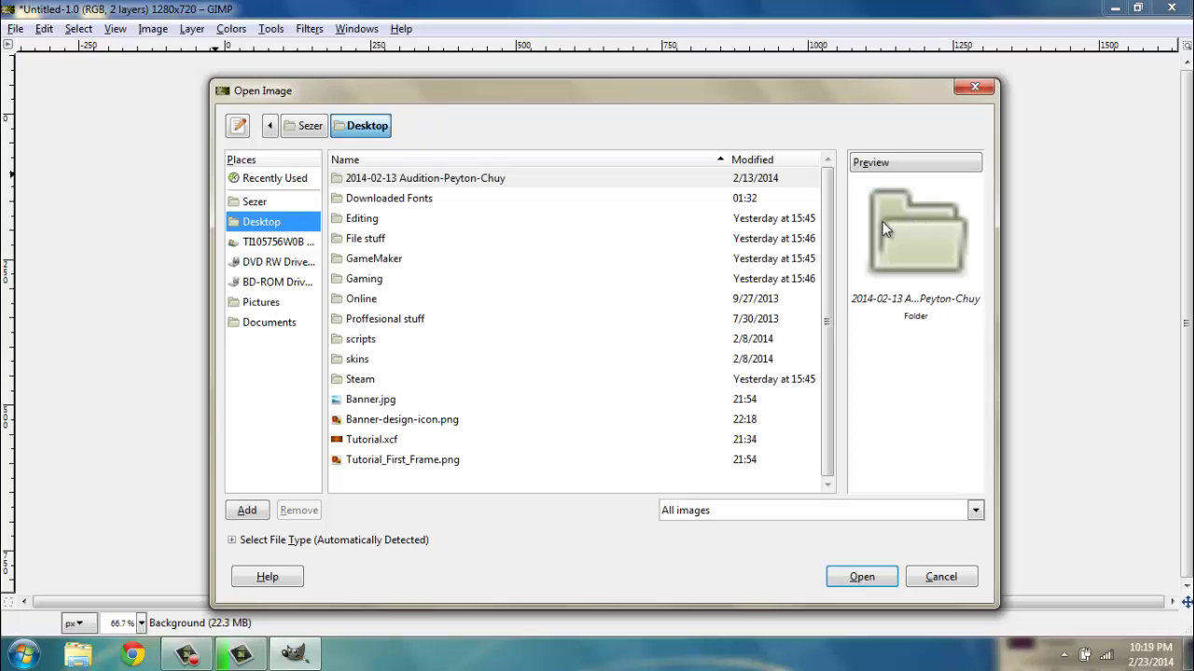
pyautogui.click(360, 425)
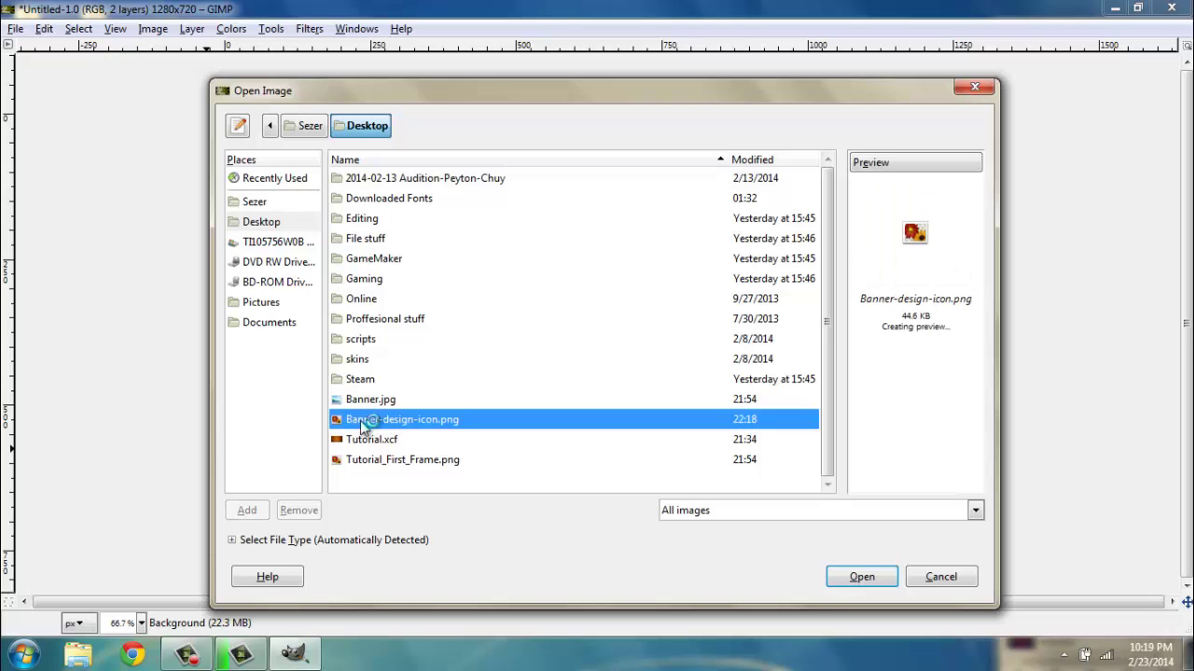
pyautogui.click(859, 578)
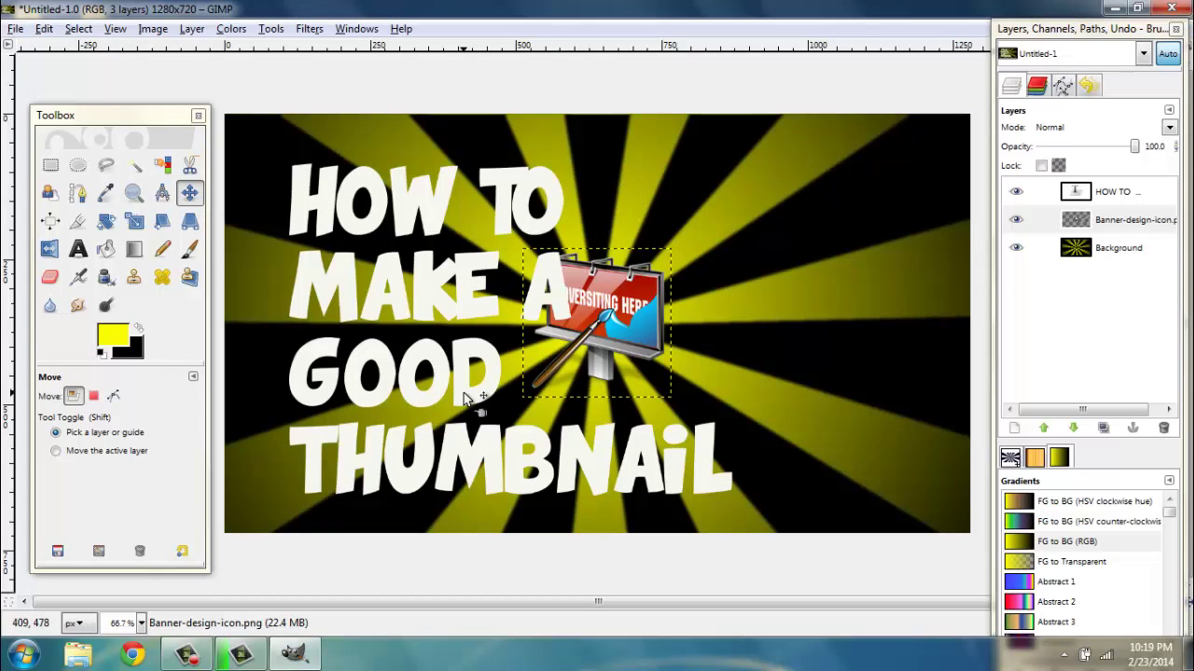
pyautogui.moveTo(632, 347); pyautogui.dragTo(898, 334)
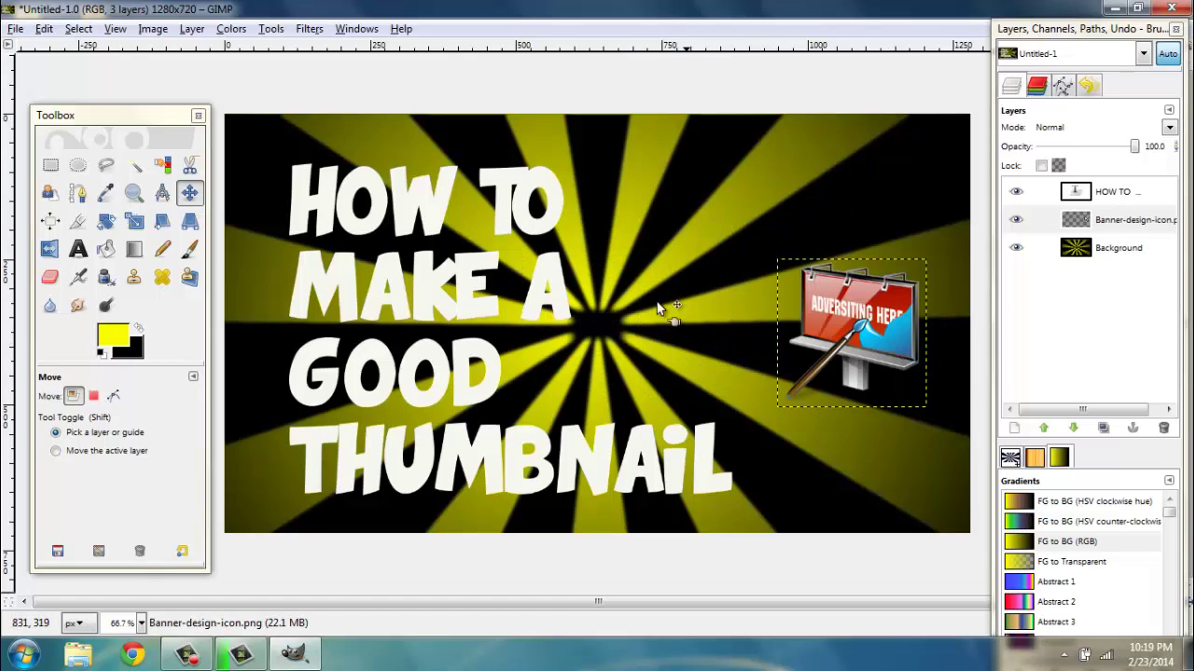
# Step: Scale the billboard icon layer to about 397 × 346 px and shift it slightly up and left, beside the title
pyautogui.click(135, 222)
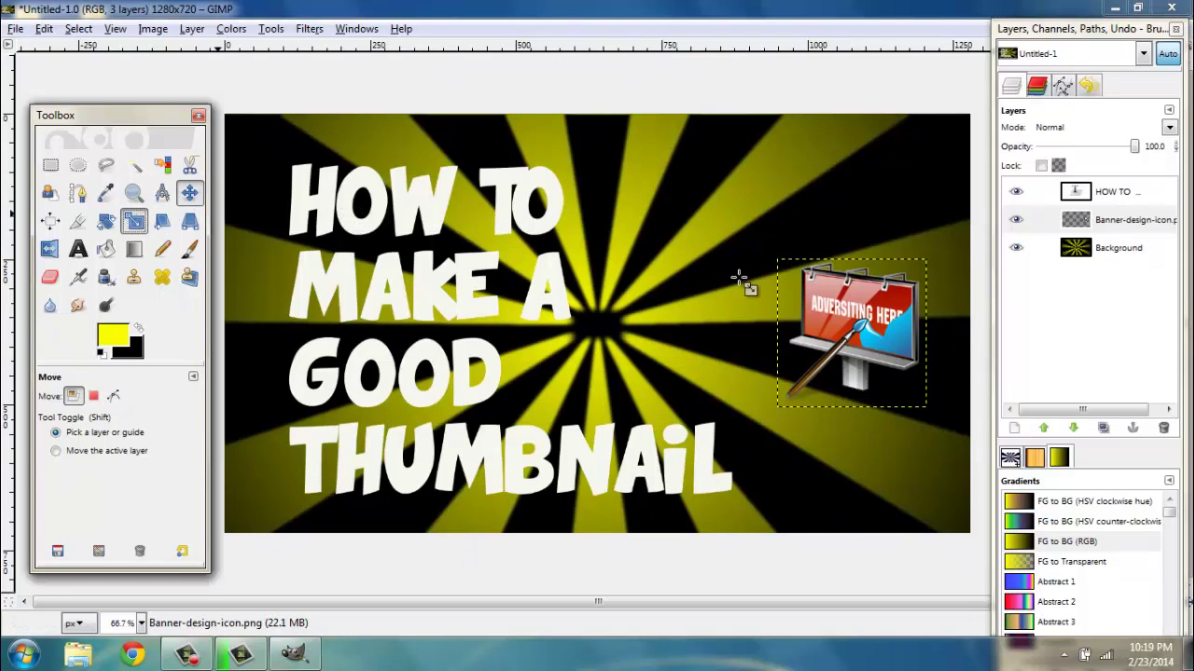
pyautogui.click(856, 326)
pyautogui.moveTo(752, 258); pyautogui.dragTo(714, 239)
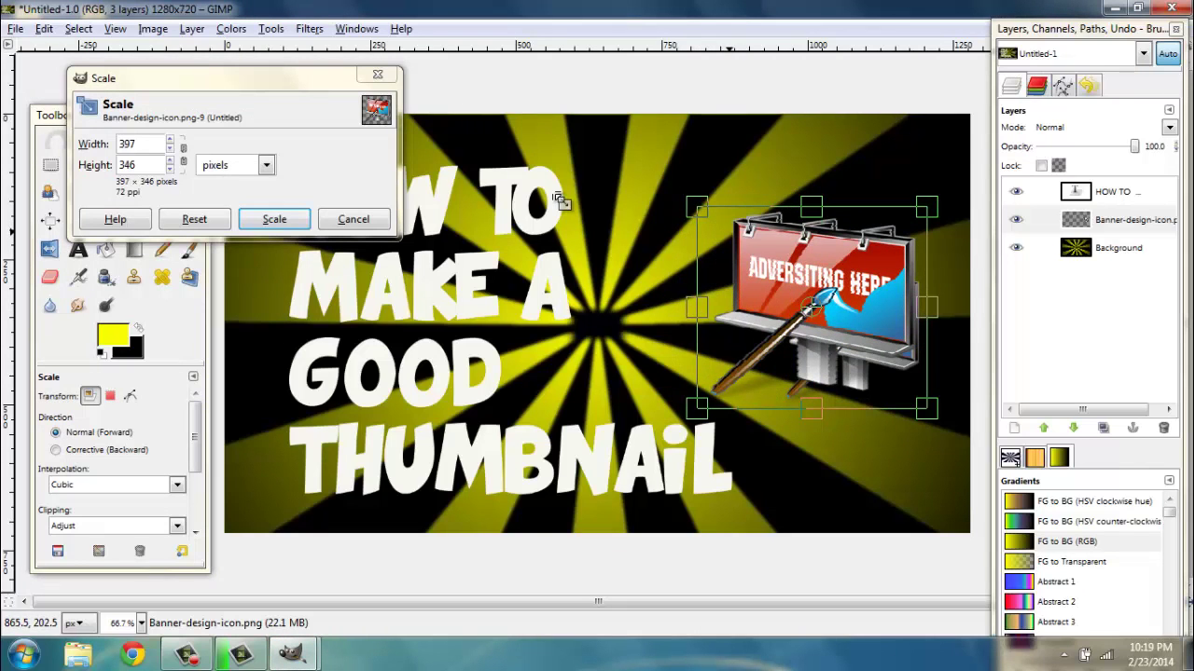
pyautogui.click(262, 220)
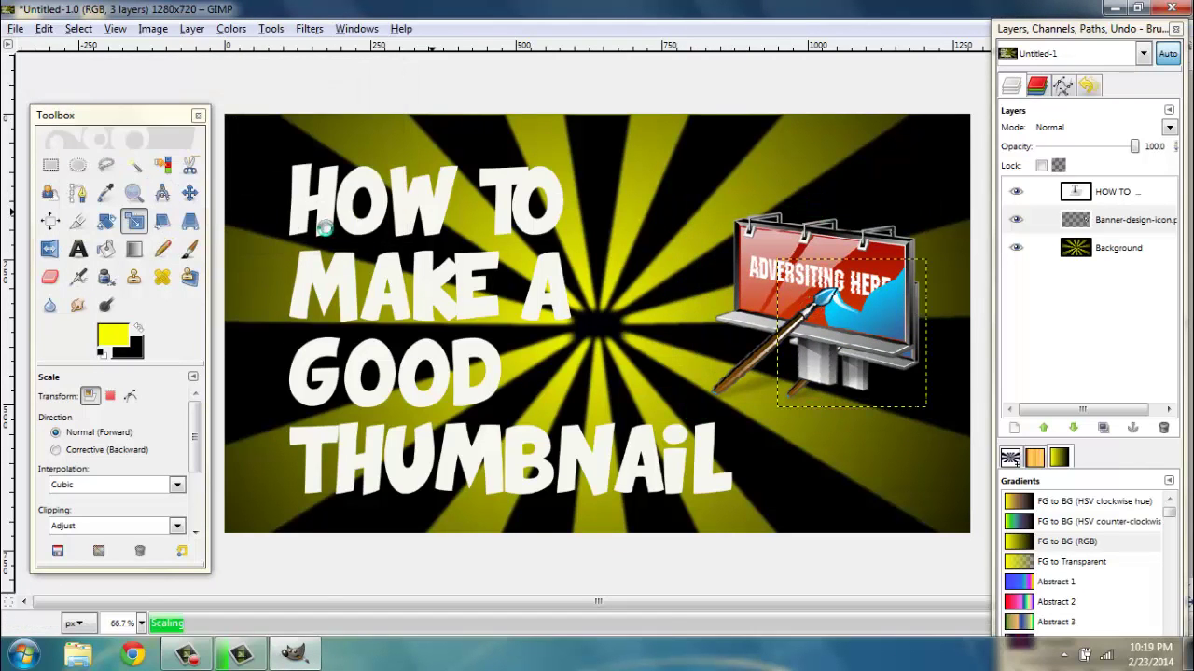
pyautogui.click(190, 193)
pyautogui.moveTo(831, 289); pyautogui.dragTo(805, 257)
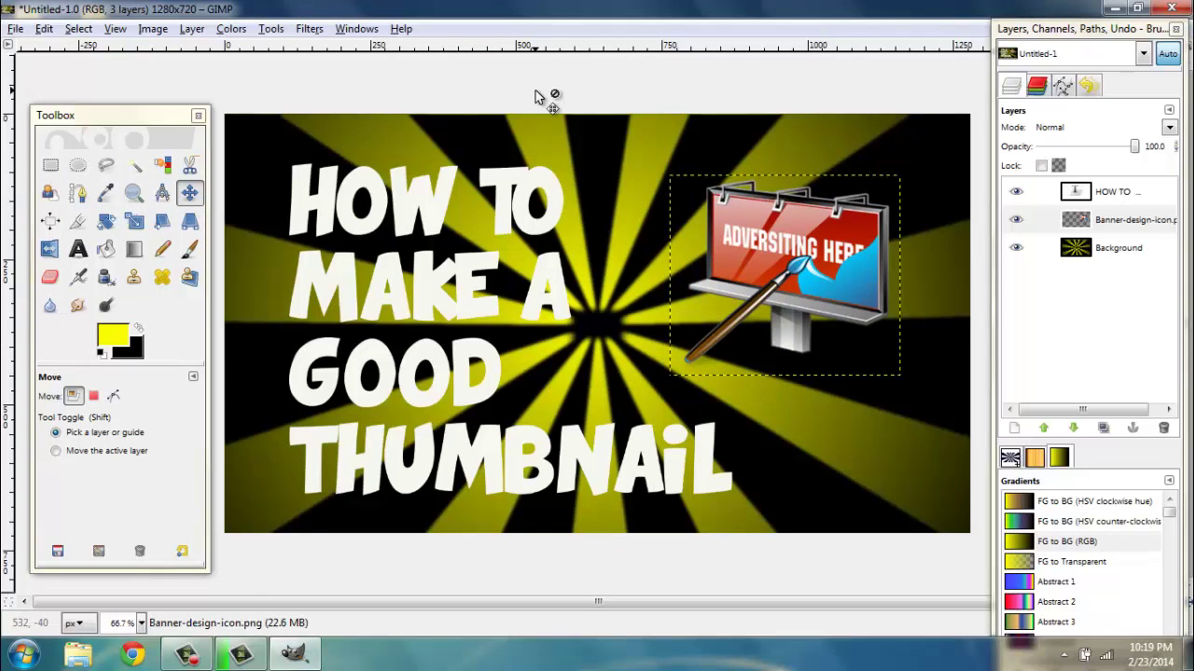
# Step: Save the image to the Desktop as Thumbnail.png, exporting with merged visible layers and compression level 9
pyautogui.click(17, 30)
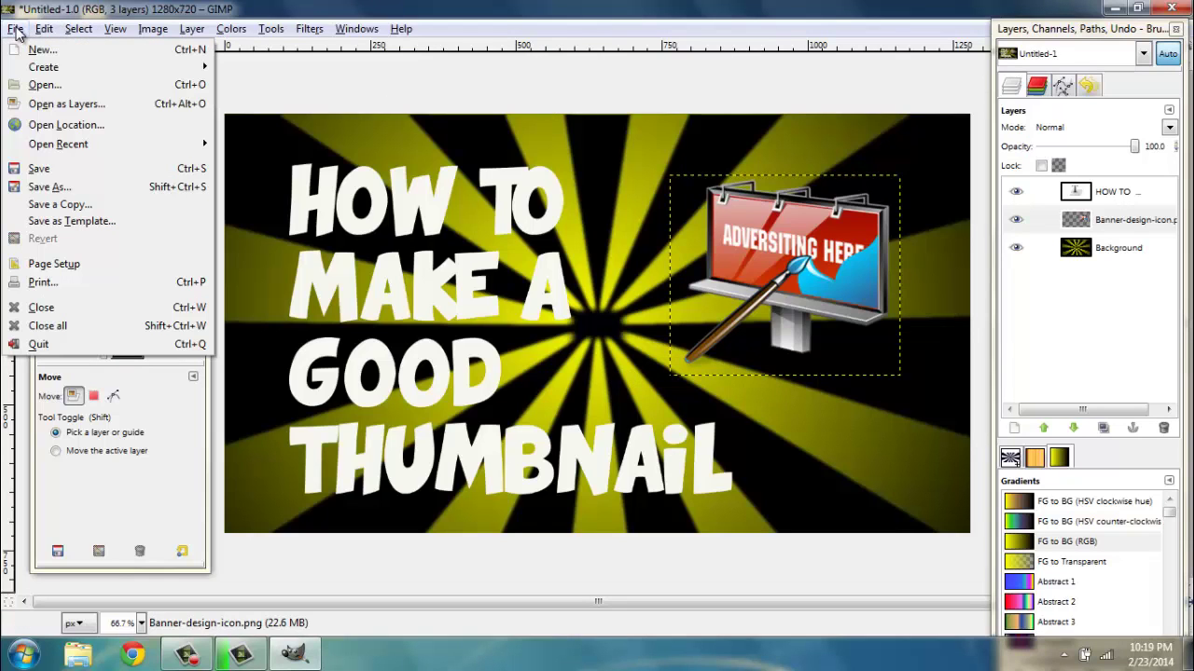
pyautogui.click(60, 188)
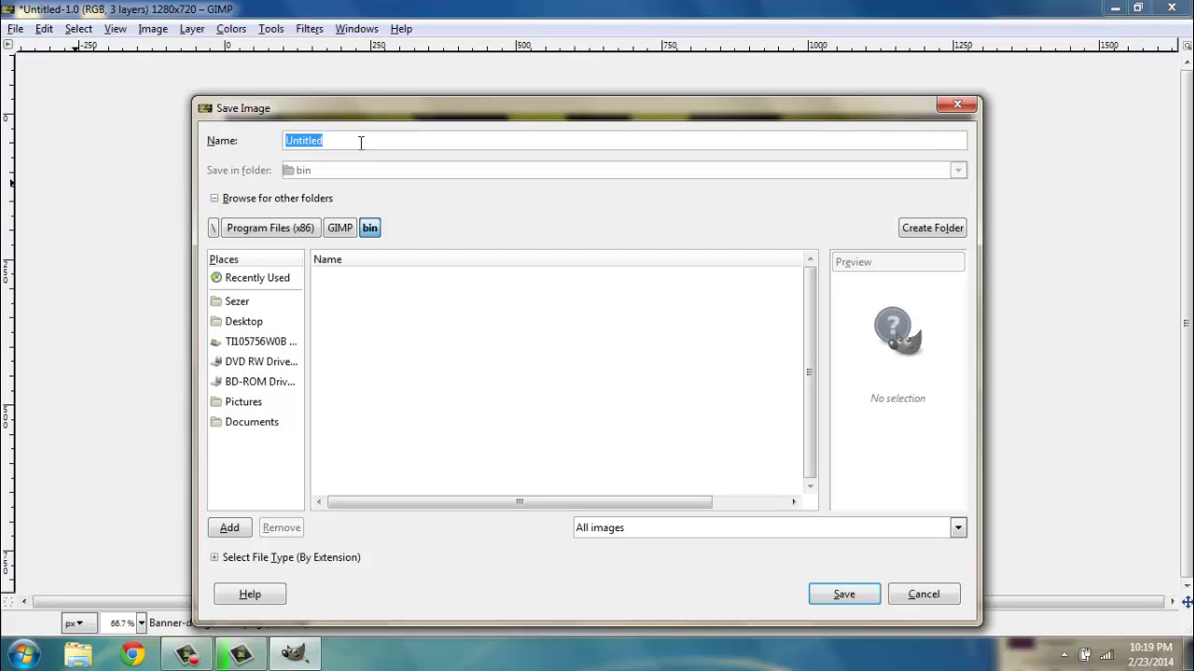
pyautogui.write('Thumbnail.png')
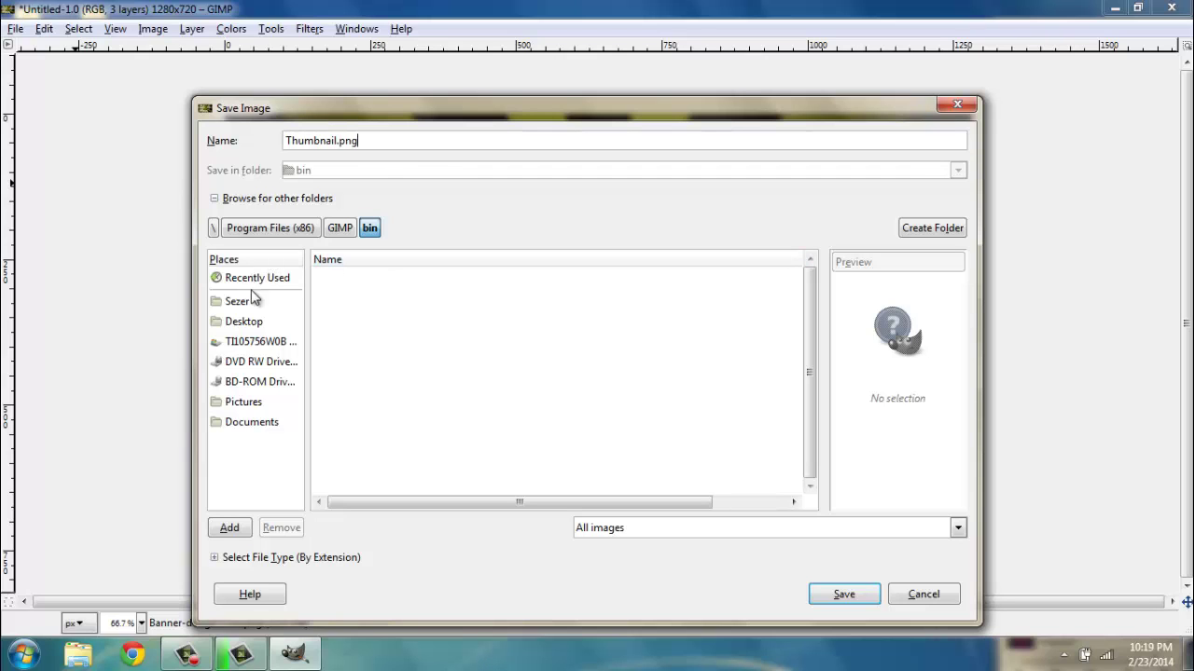
pyautogui.click(251, 322)
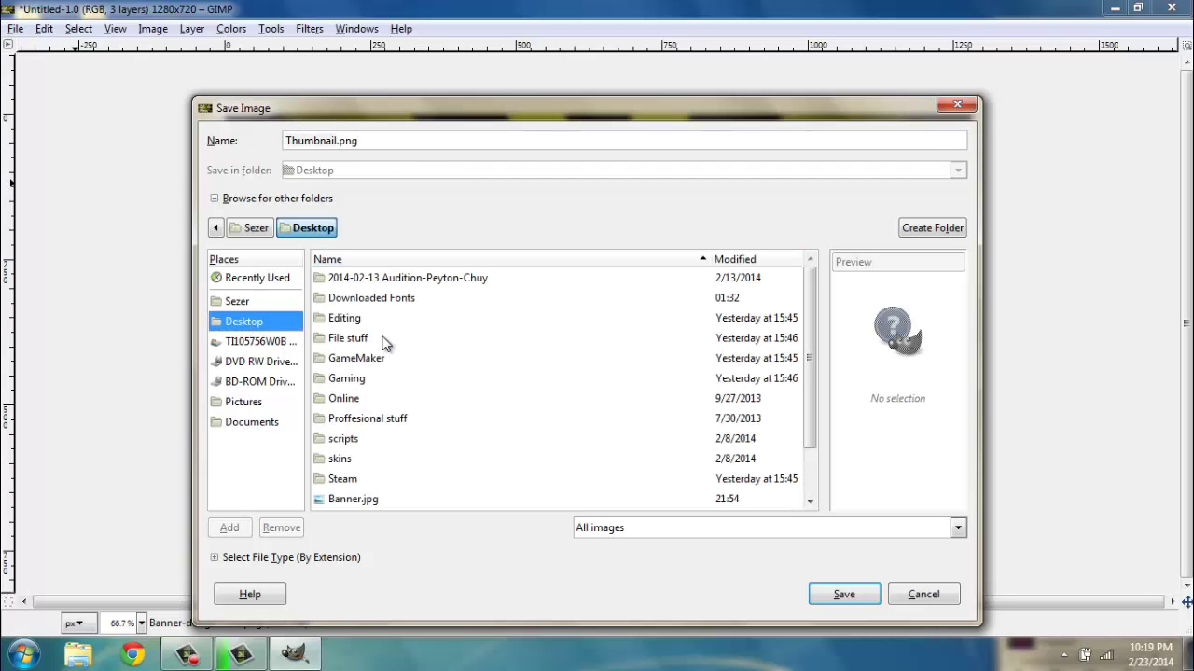
pyautogui.click(843, 594)
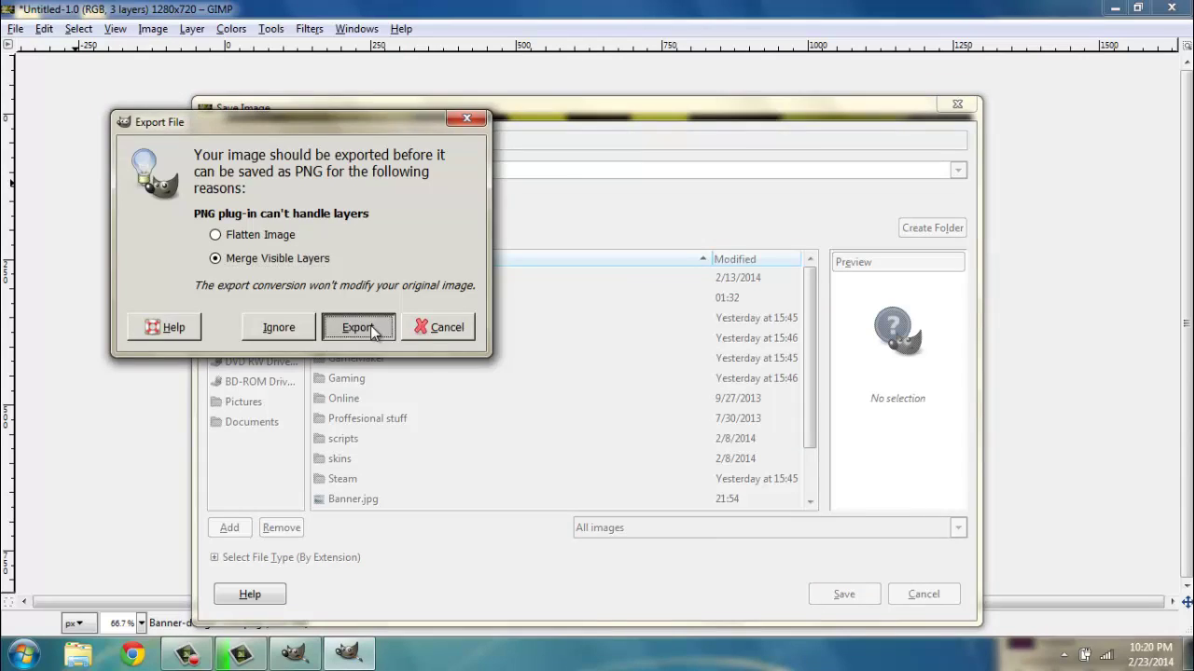
pyautogui.click(358, 328)
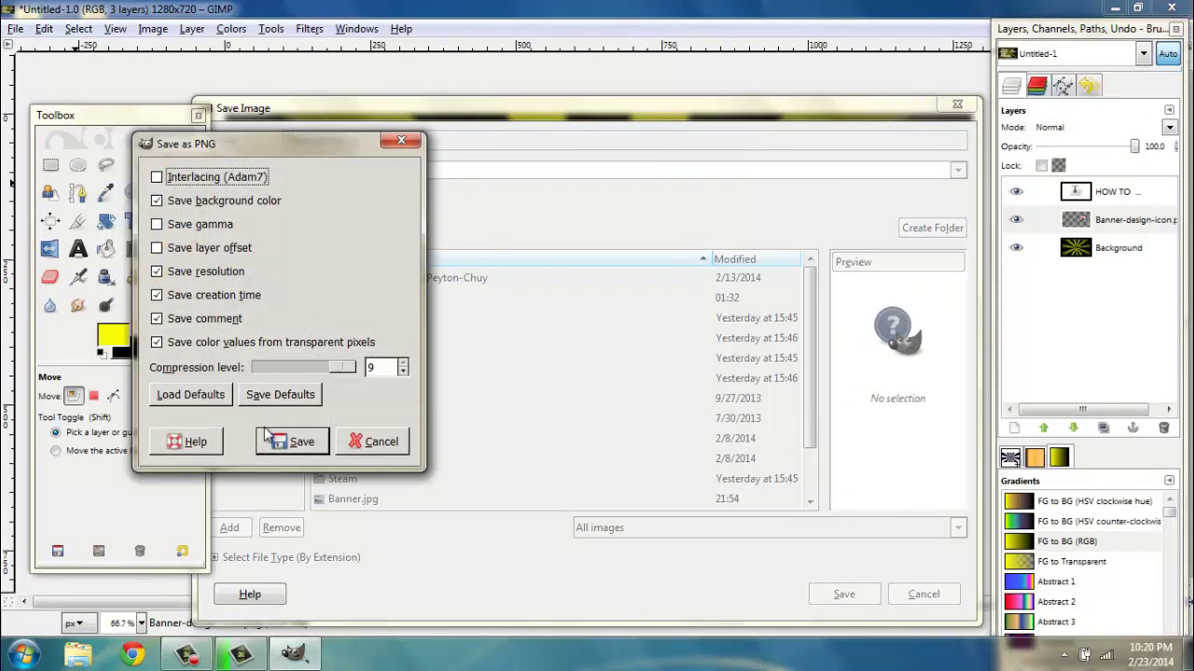
pyautogui.click(285, 440)
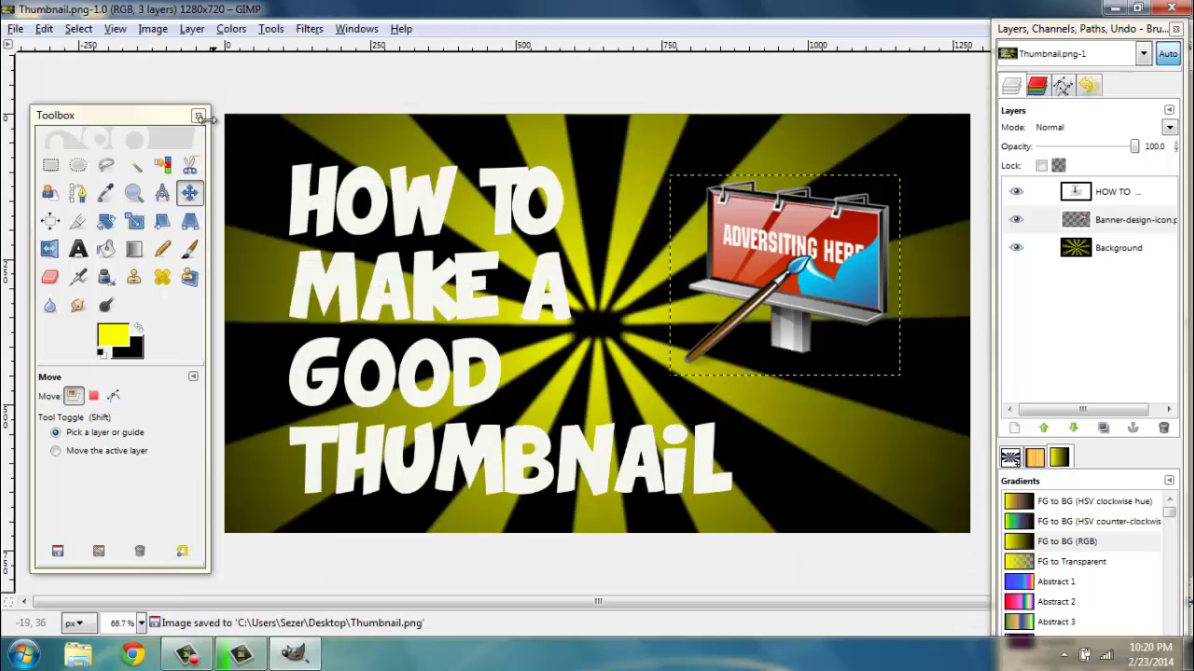
# Step: Close GIMP and arrange the desktop files, placing Thumbnail below Banner and Banner-design-icon below Tutorial_First_Frame
pyautogui.click(201, 118)
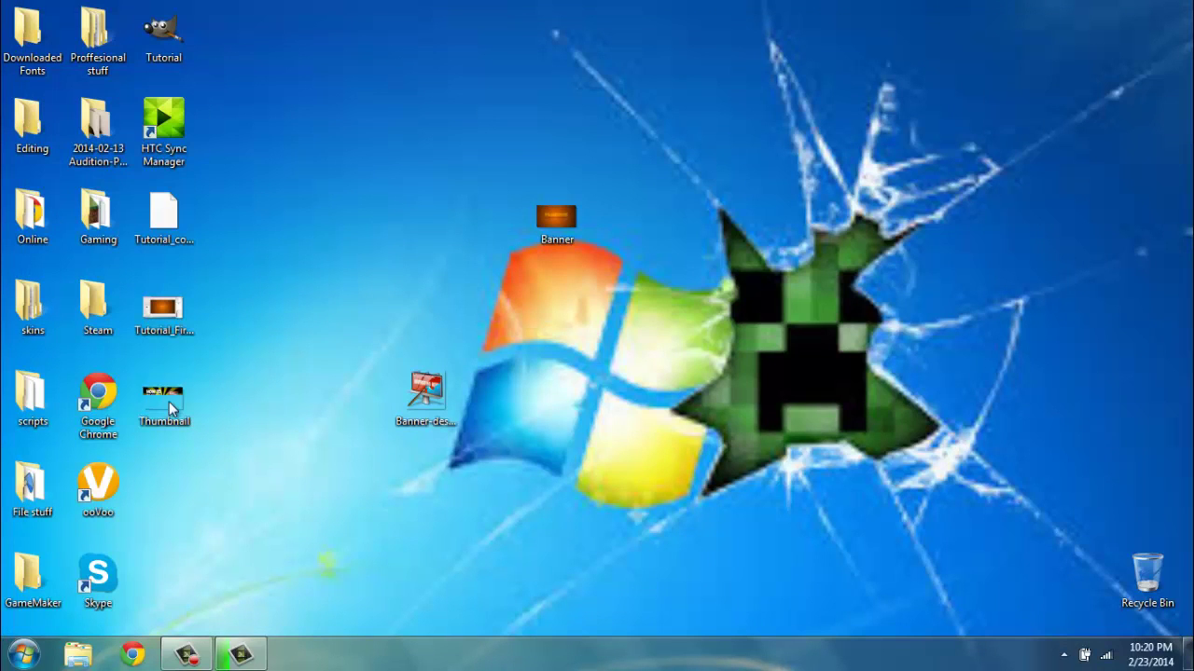
pyautogui.moveTo(169, 401); pyautogui.dragTo(571, 319)
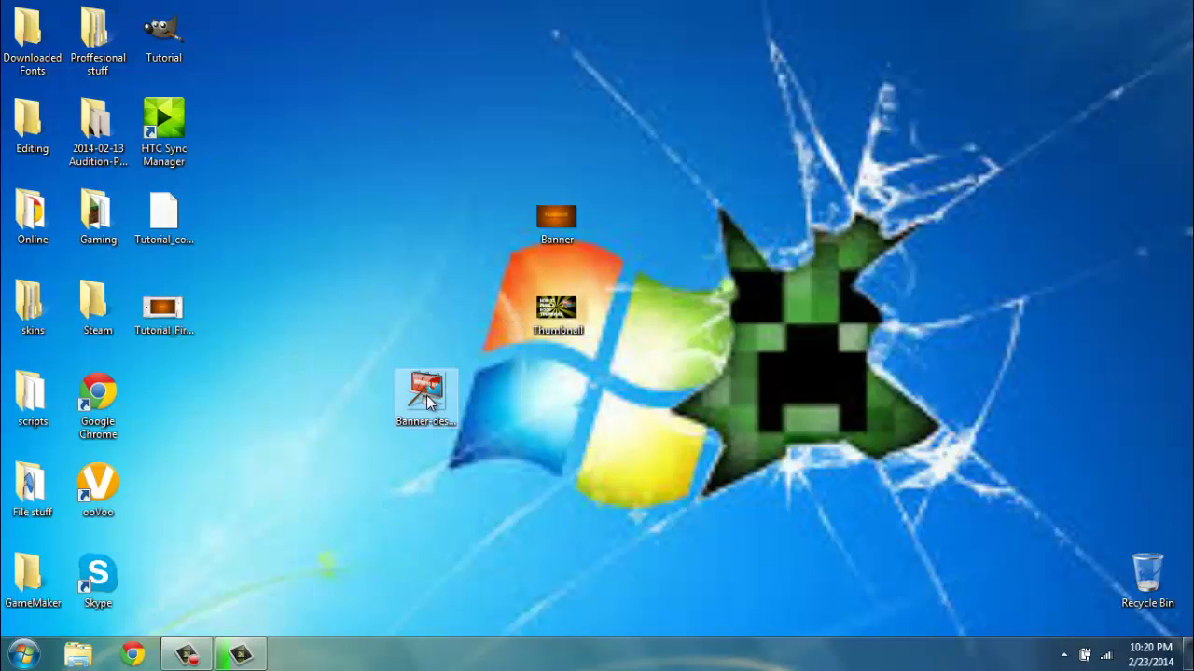
pyautogui.moveTo(429, 399); pyautogui.dragTo(166, 396)
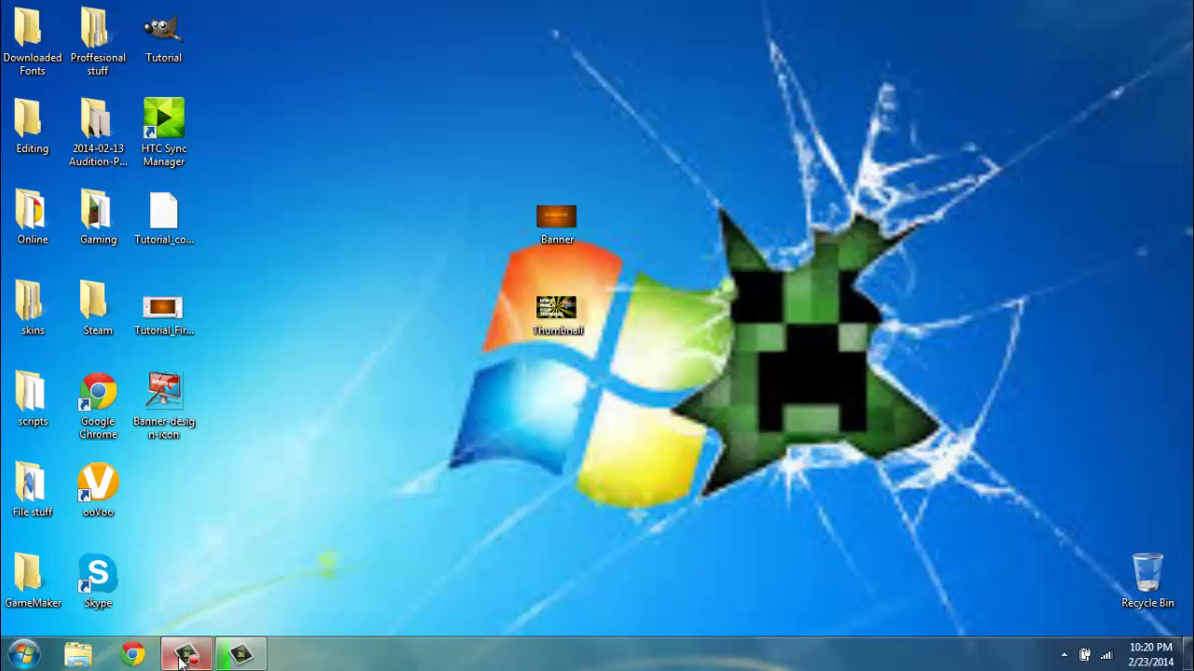
pyautogui.click(187, 656)
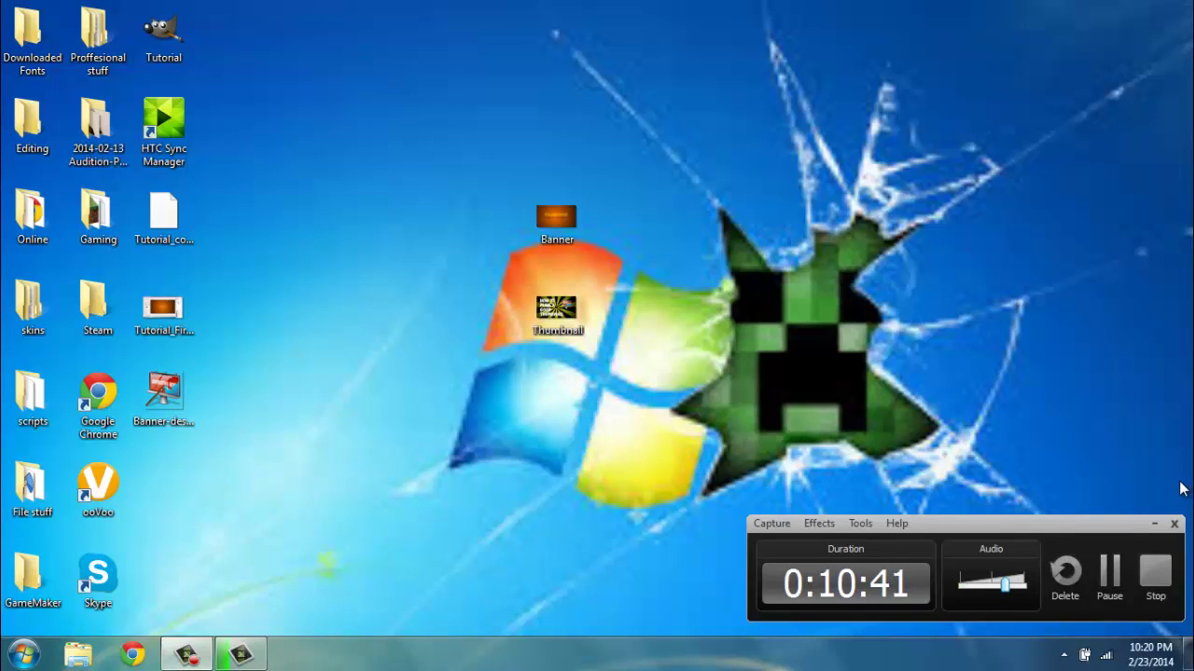